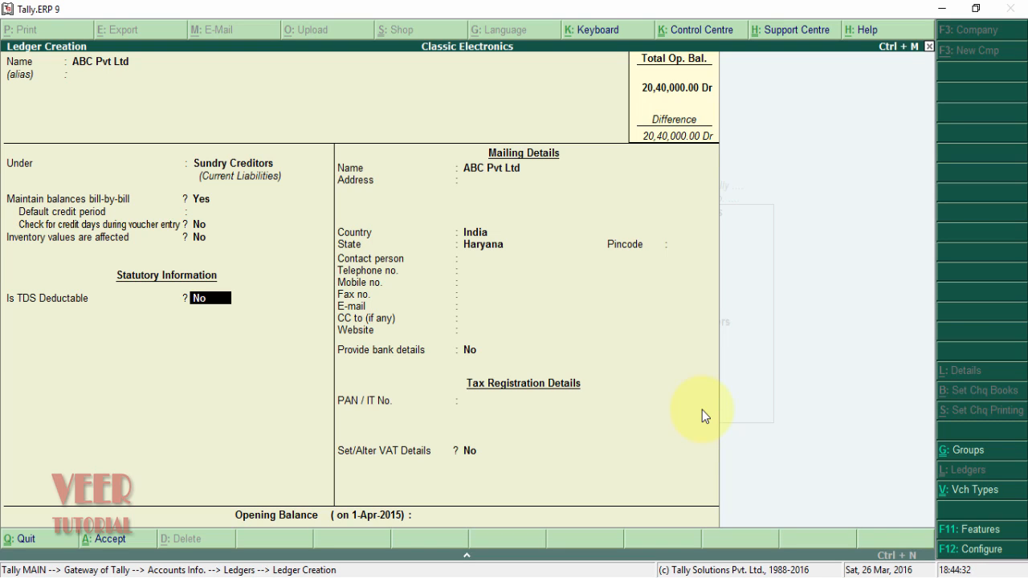
# - Review the Ledger Configuration options, including advanced TDS entries, without changing them
pyautogui.press('F12')
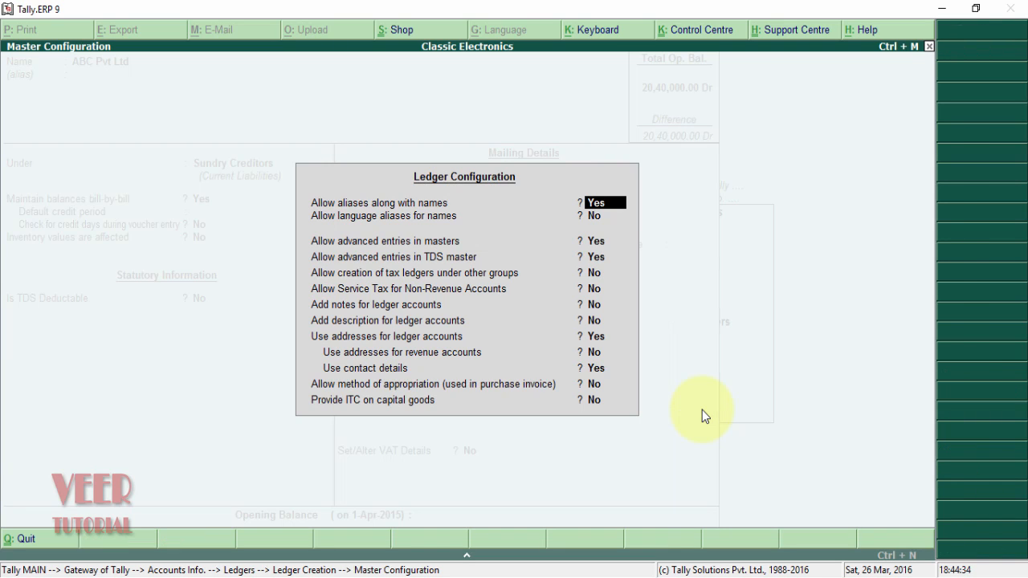
pyautogui.press('Return')
pyautogui.press('Return')
pyautogui.press('Return')
pyautogui.press('Return')
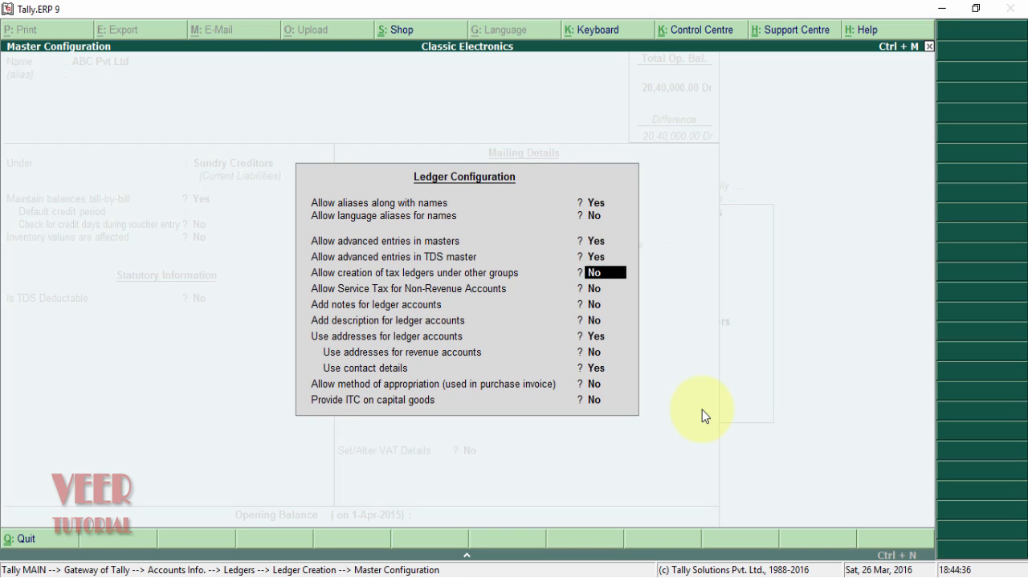
pyautogui.press('Up')
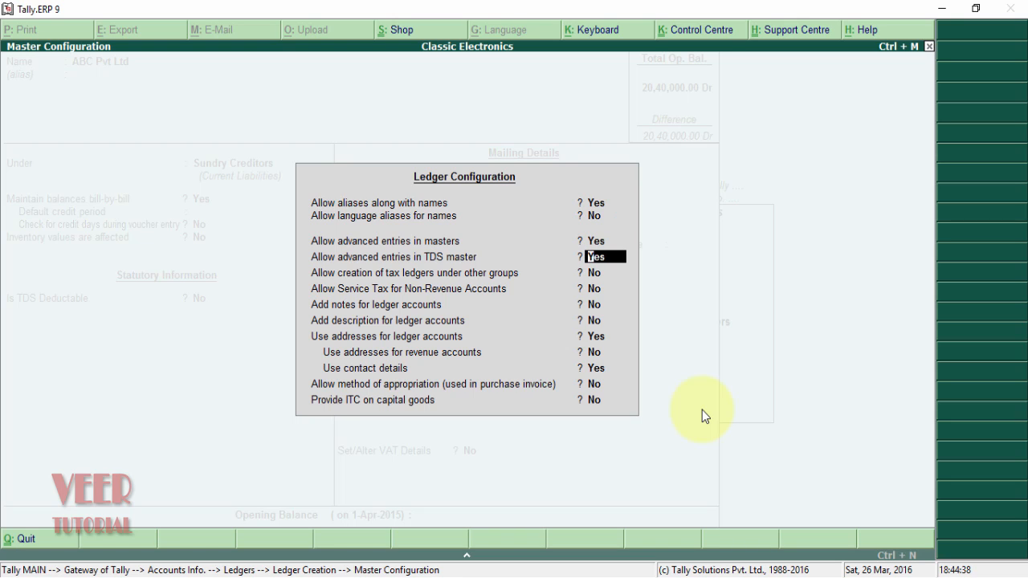
pyautogui.press('Return')
pyautogui.press('Return')
pyautogui.press('Return')
pyautogui.press('Return')
pyautogui.press('Return')
pyautogui.press('Return')
pyautogui.press('Return')
pyautogui.press('Return')
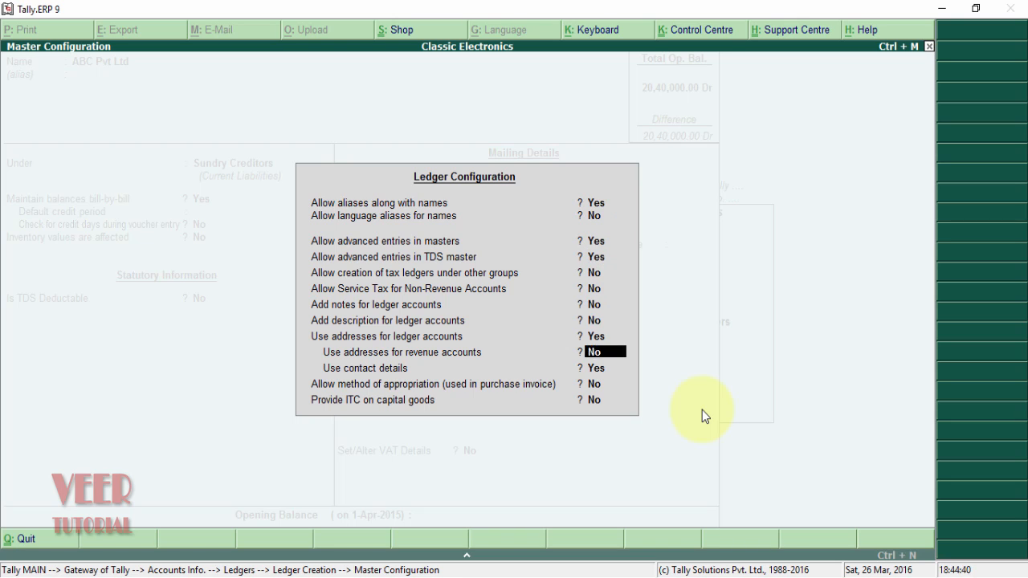
pyautogui.press('Return')
# - Make ABC Pvt Ltd TDS deductable as Company - Resident, deducting in the same voucher for All Items
pyautogui.press('Return')
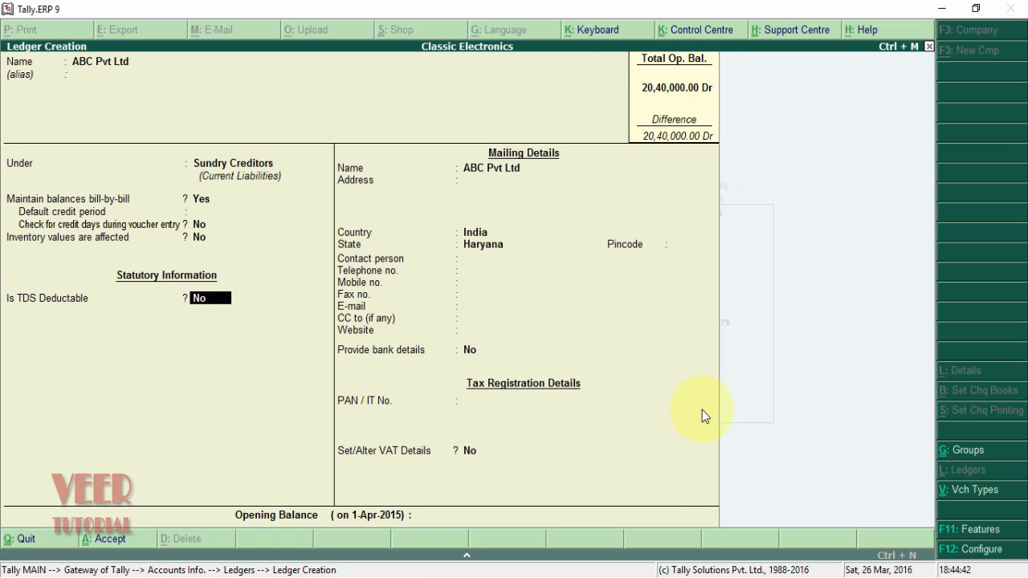
pyautogui.write('yes')
pyautogui.press('Return')
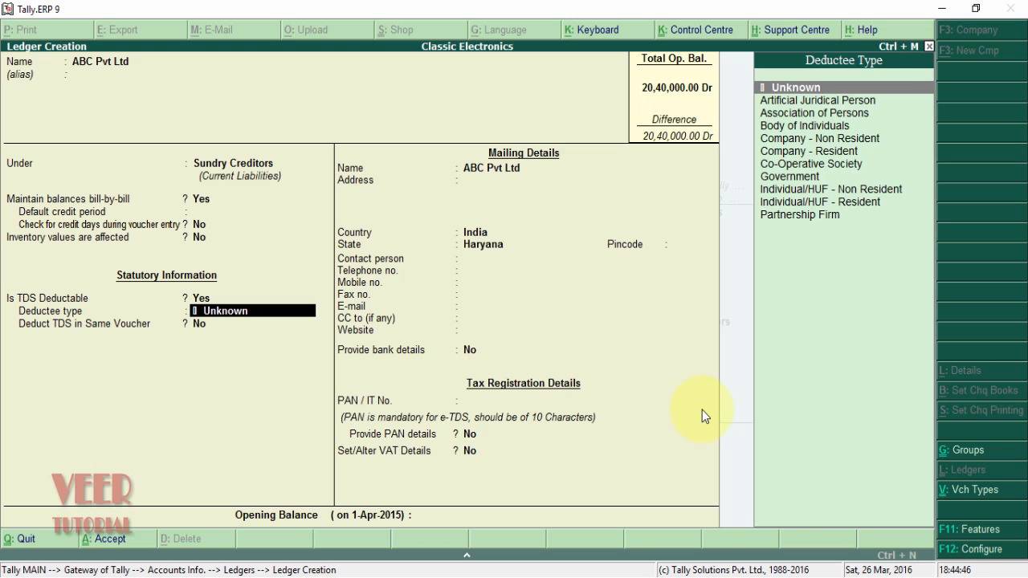
pyautogui.press('Down')
pyautogui.press('Down')
pyautogui.press('Down')
pyautogui.press('Down')
pyautogui.press('Down')
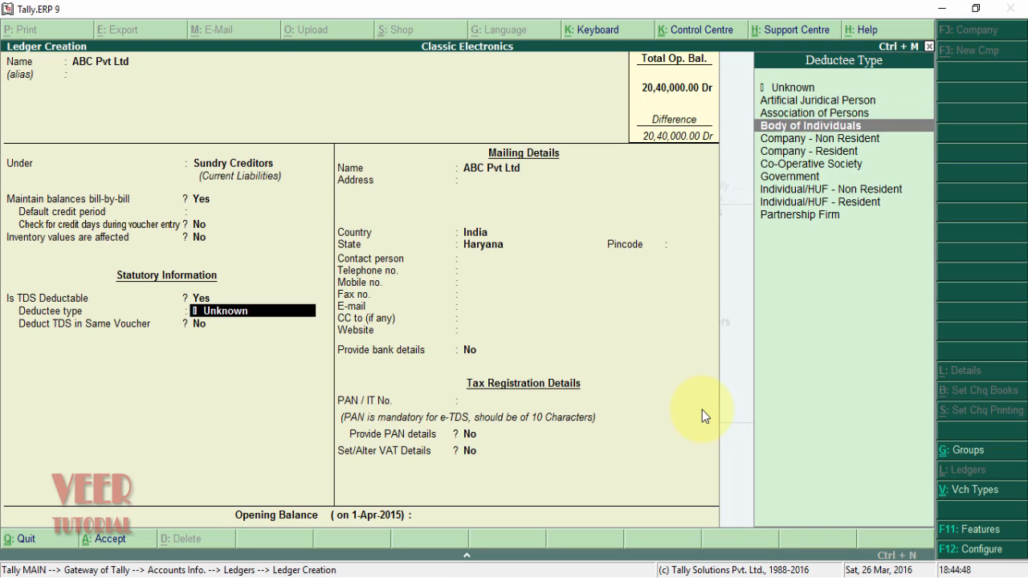
pyautogui.press('Return')
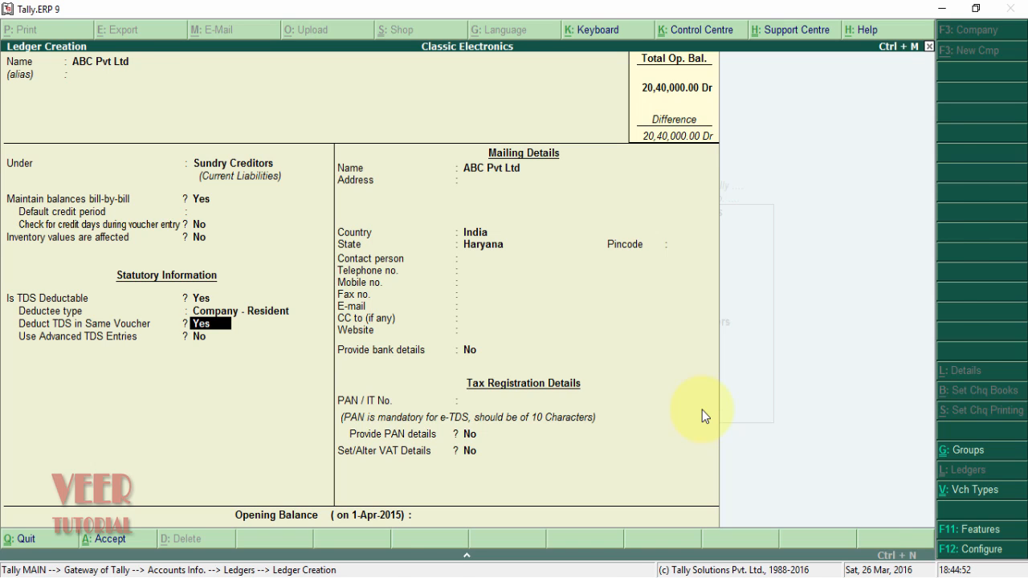
pyautogui.press('Return')
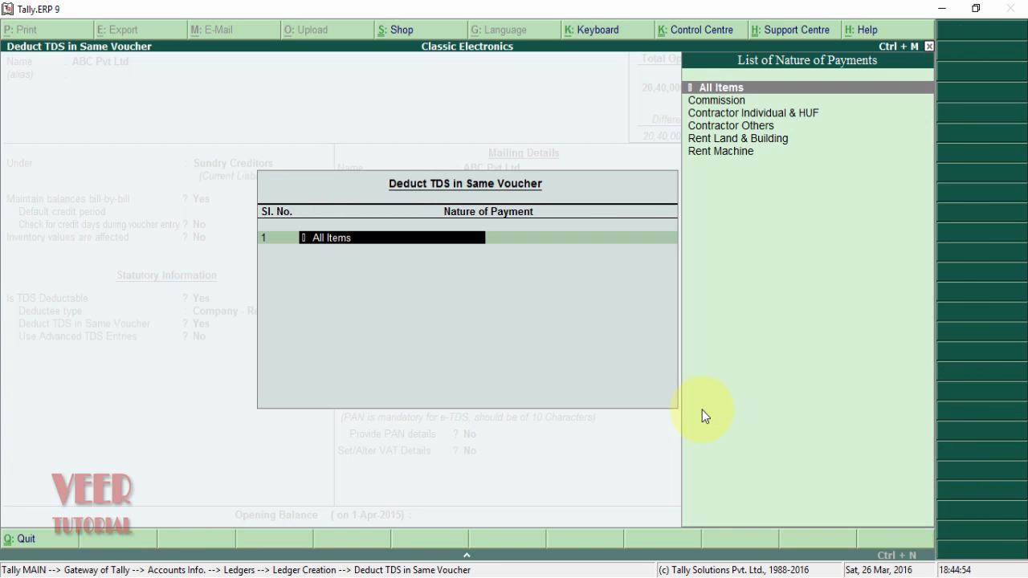
pyautogui.press('Return')
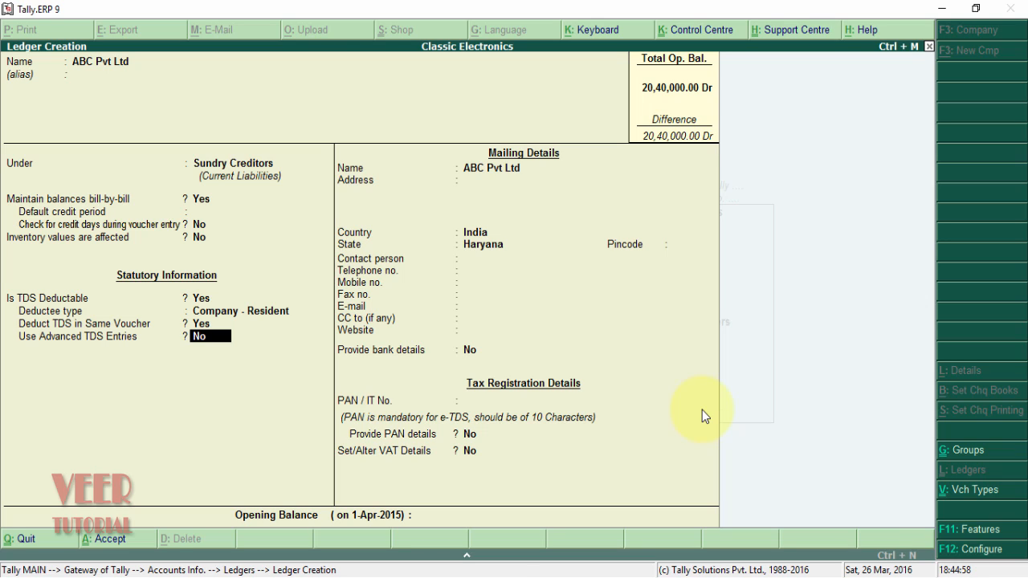
# - Use advanced TDS entries with surcharge limit No and exemption limit Undefined, and enable zero/lower deduction
pyautogui.write('yes')
pyautogui.press('Return')
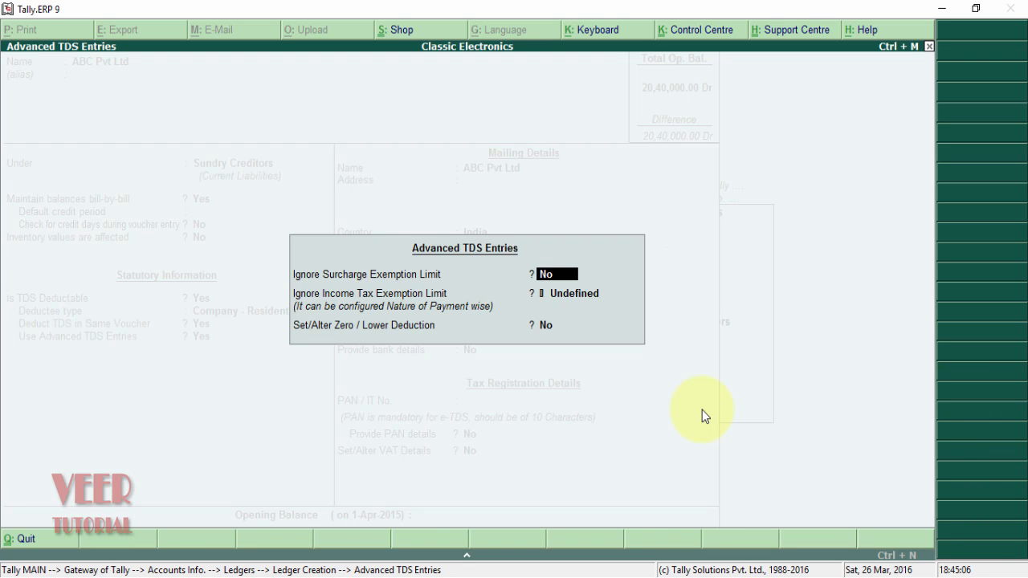
pyautogui.press('Return')
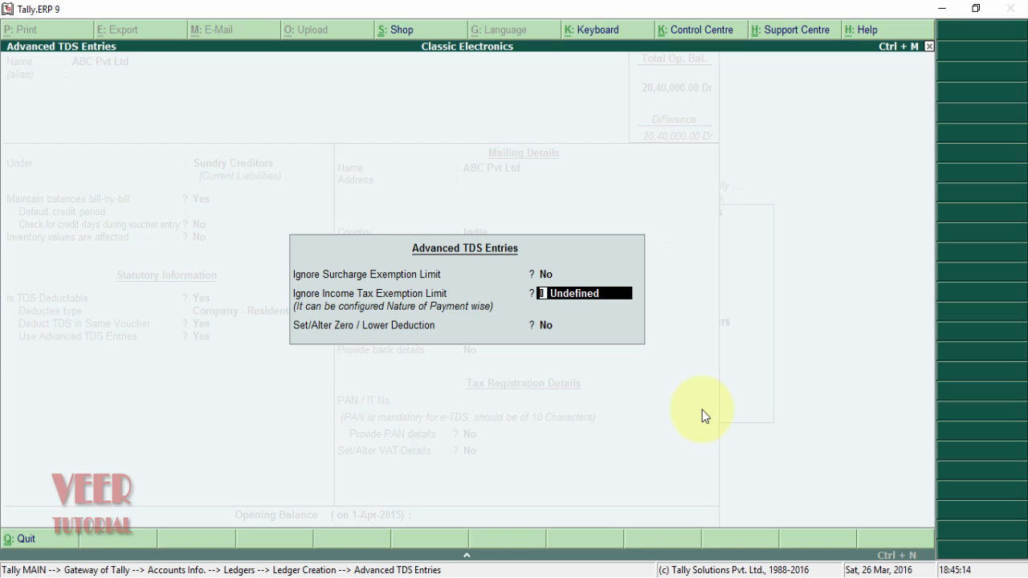
pyautogui.press('Return')
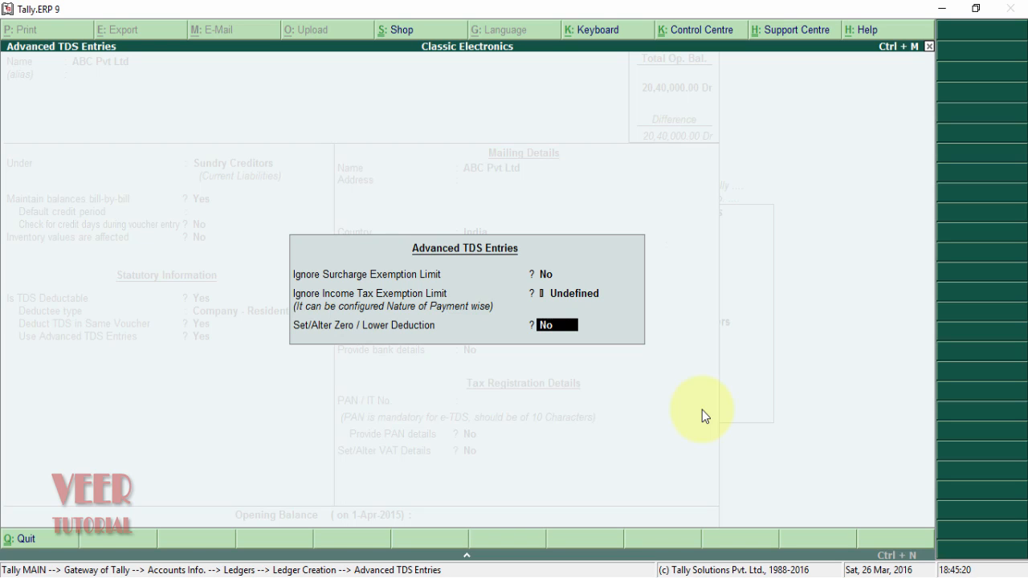
pyautogui.write('yes')
pyautogui.press('Return')
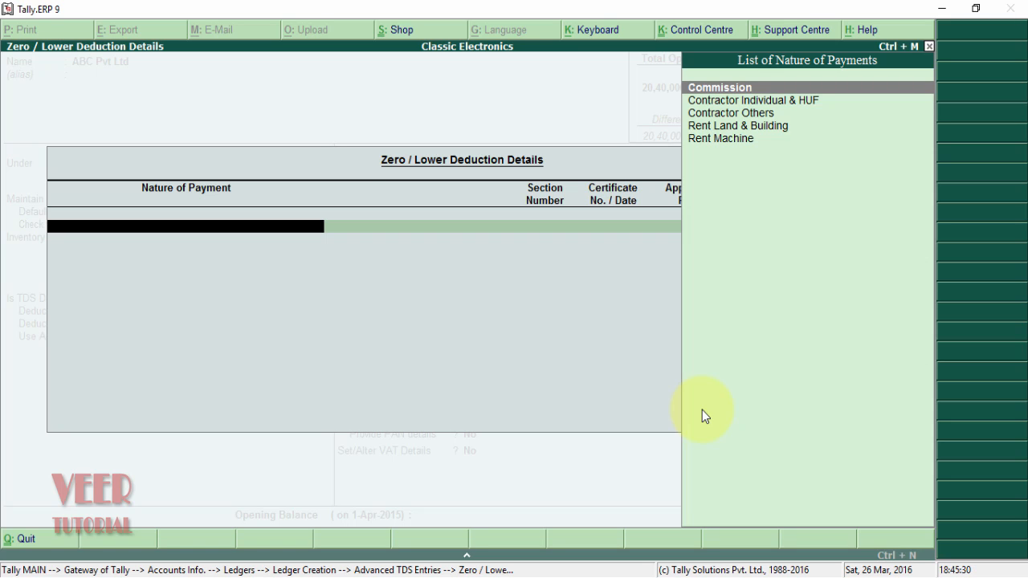
# - Create a new nature of payment named 'Payment of Commision'
pyautogui.hotkey('alt', 'c')
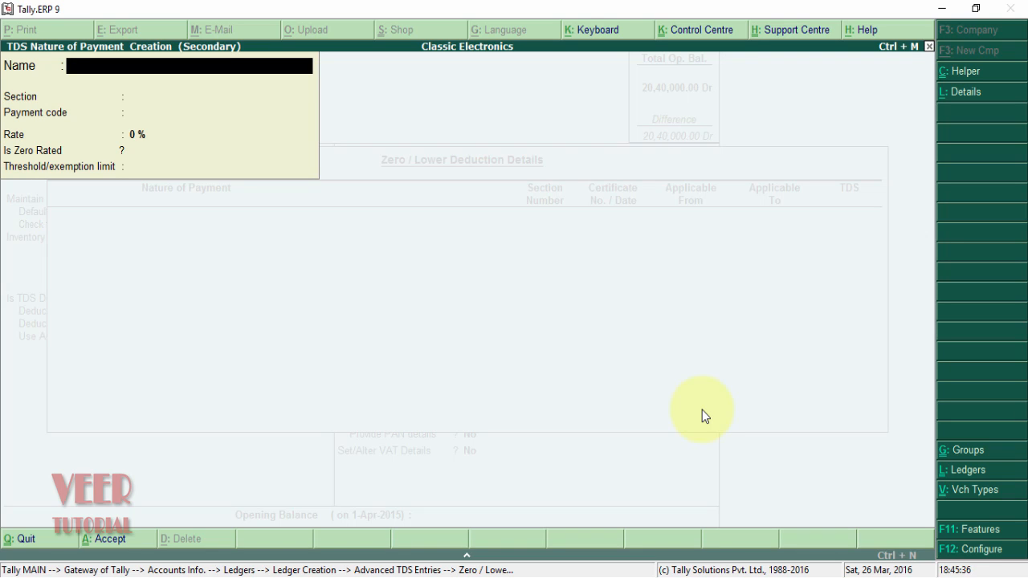
pyautogui.write('T')
pyautogui.press('BackSpace')
pyautogui.write('Commision')
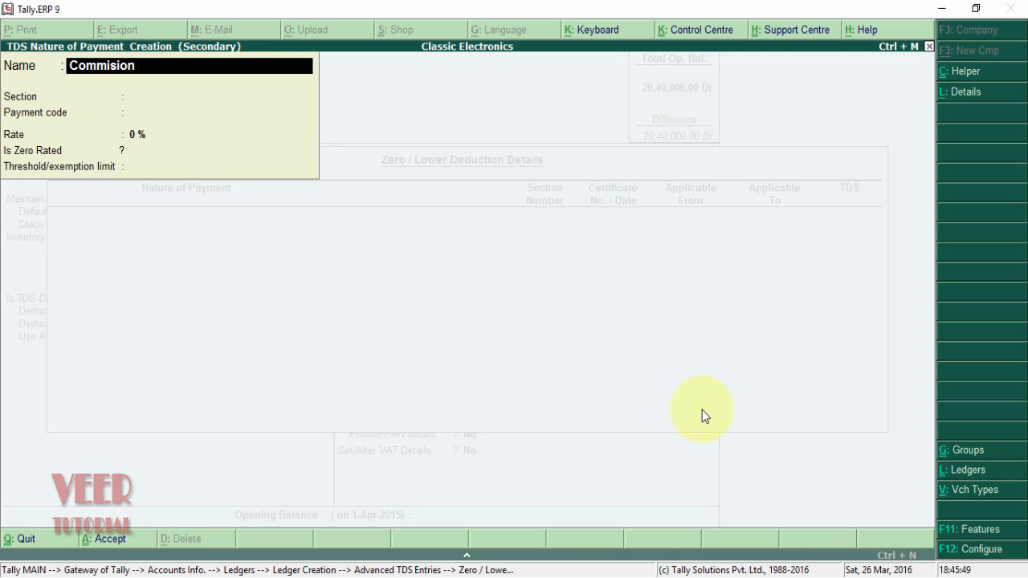
pyautogui.press('Home')
pyautogui.write('Payment ')
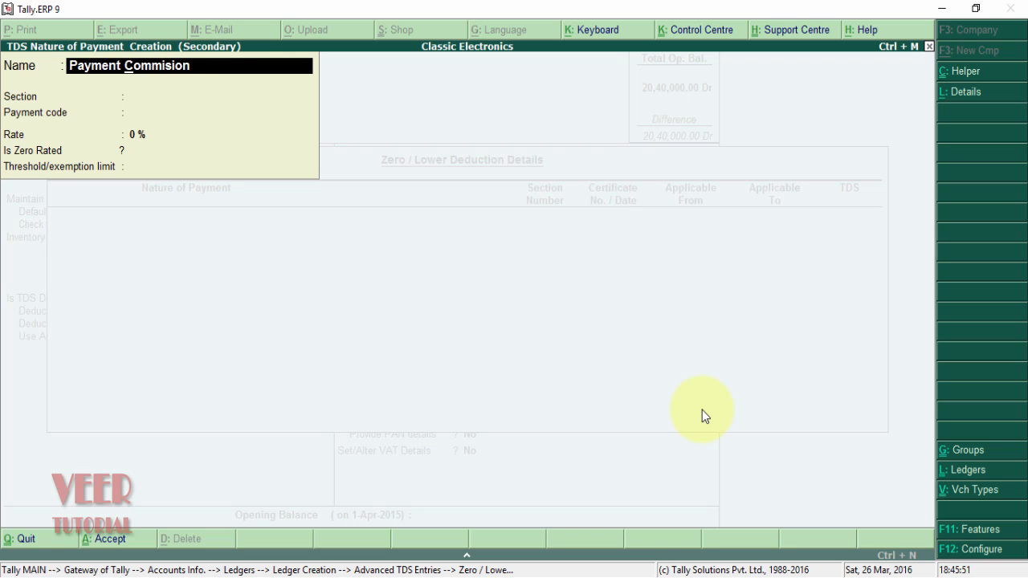
pyautogui.write('of')
pyautogui.press('Return')
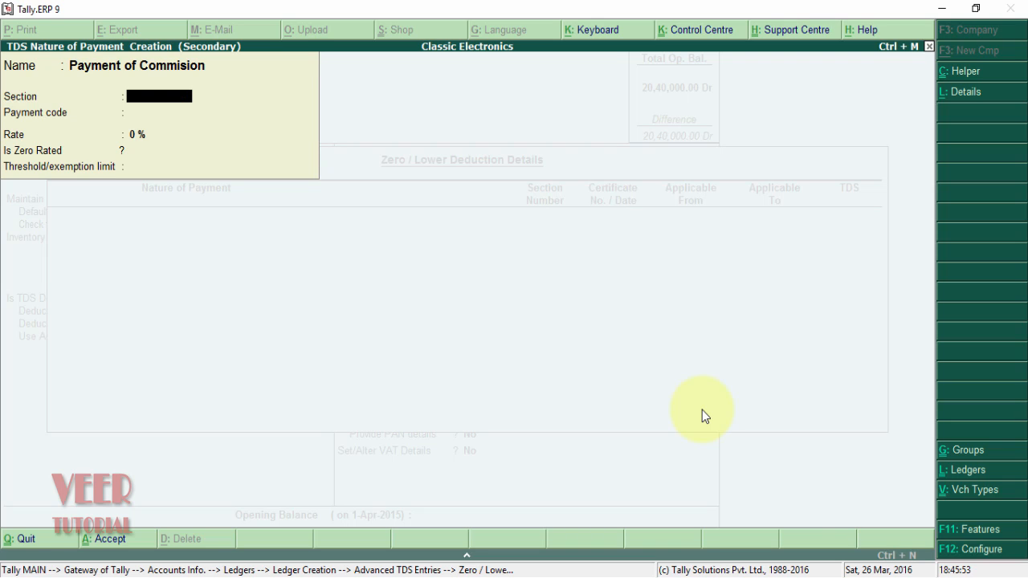
# - Give it section 194H, payment code 94H, 10% rate and 1,00,000 threshold, and save it
pyautogui.write('194H')
pyautogui.press('Return')
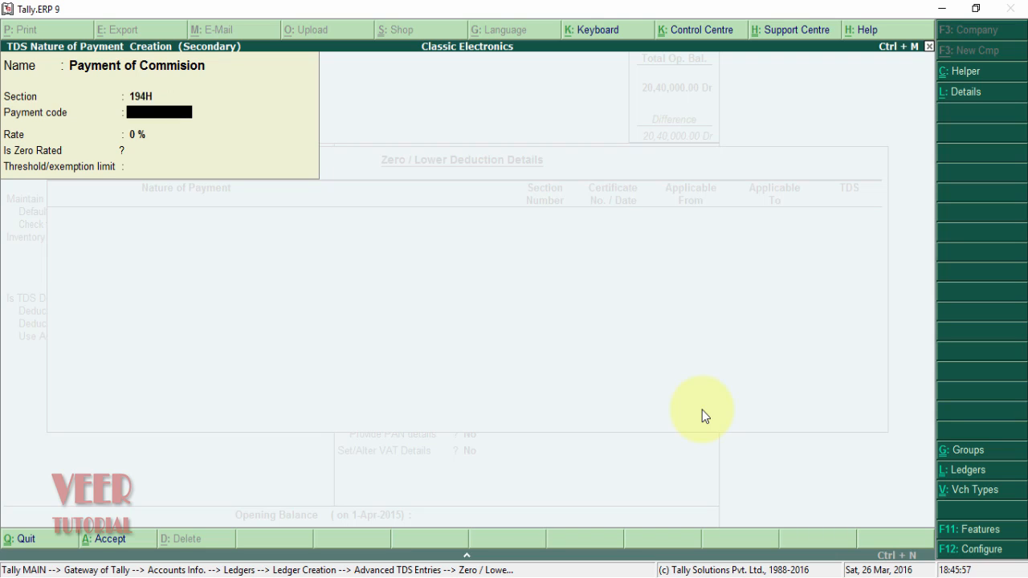
pyautogui.write('94H')
pyautogui.press('Return')
pyautogui.write('10')
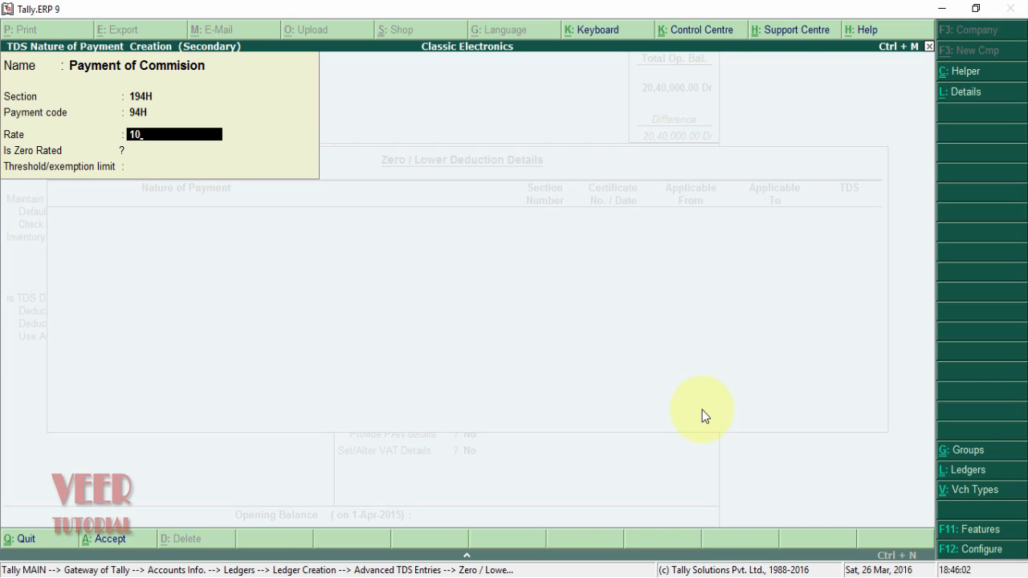
pyautogui.press('Return')
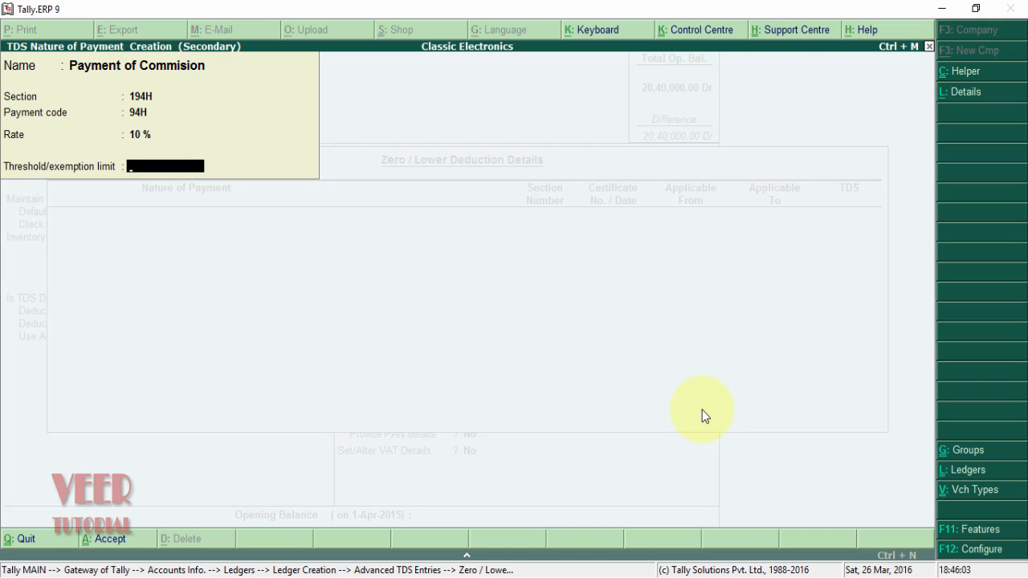
pyautogui.write('100000')
pyautogui.press('Return')
pyautogui.press('Return')
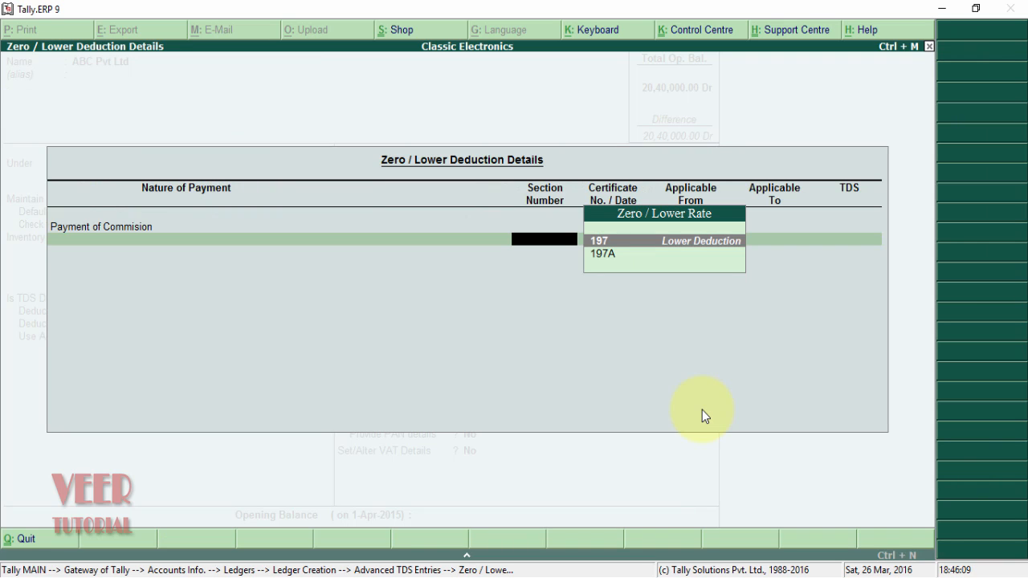
# - Add a section 197 certificate for Payment of Commision and enter its certificate number
pyautogui.press('BackSpace')
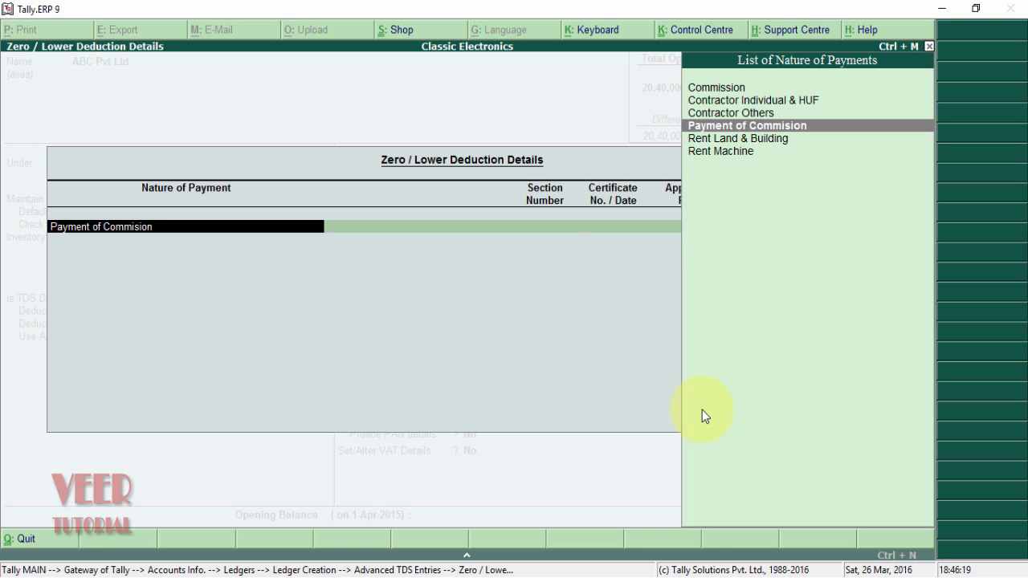
pyautogui.press('Return')
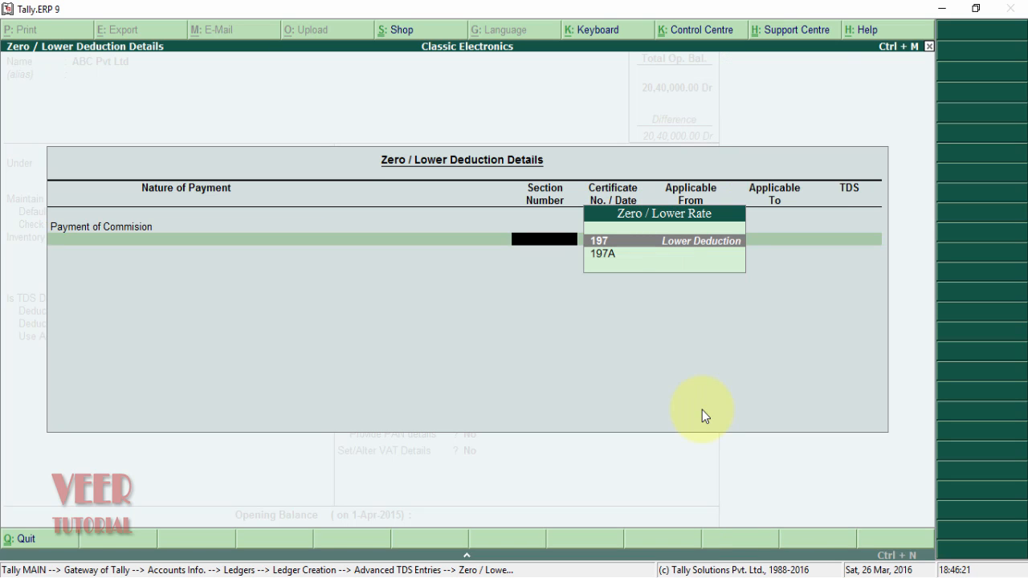
pyautogui.press('Down')
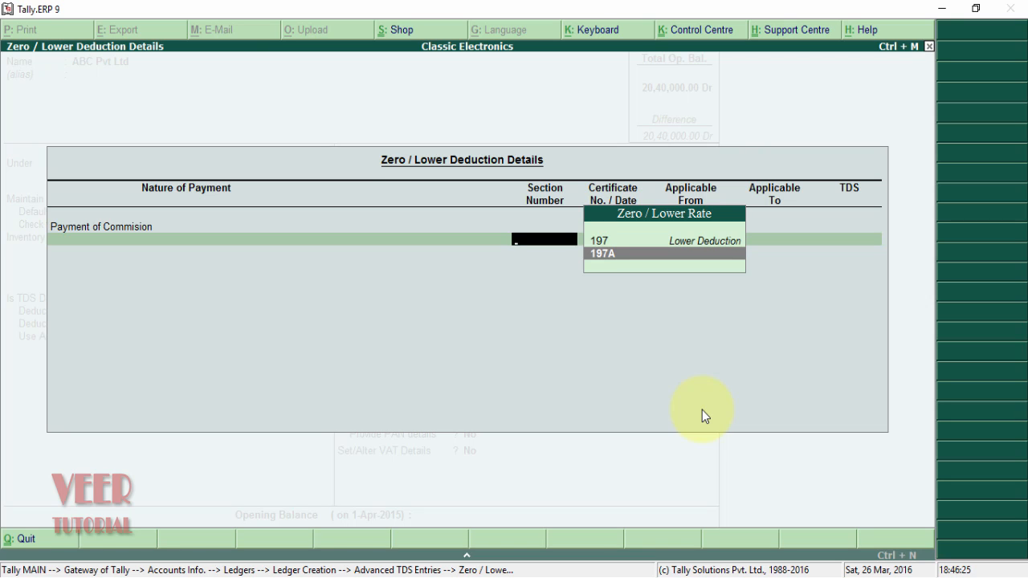
pyautogui.press('Up')
pyautogui.press('Return')
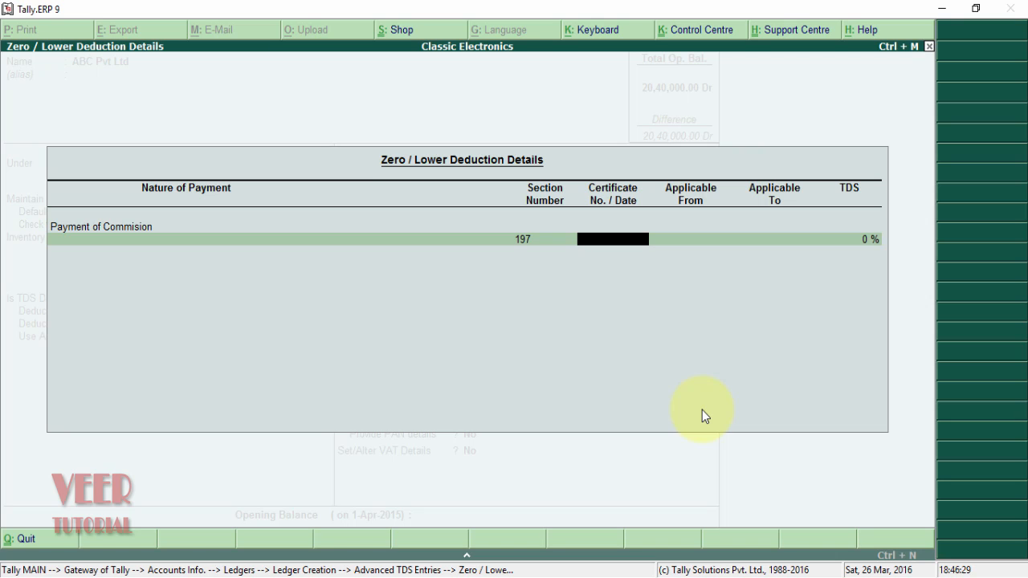
pyautogui.write('A123456')
pyautogui.press('Return')
# - Make the certificate valid 1-9-2015 to 31-3-2016 at 0.10% TDS and finish the details
pyautogui.write('01')
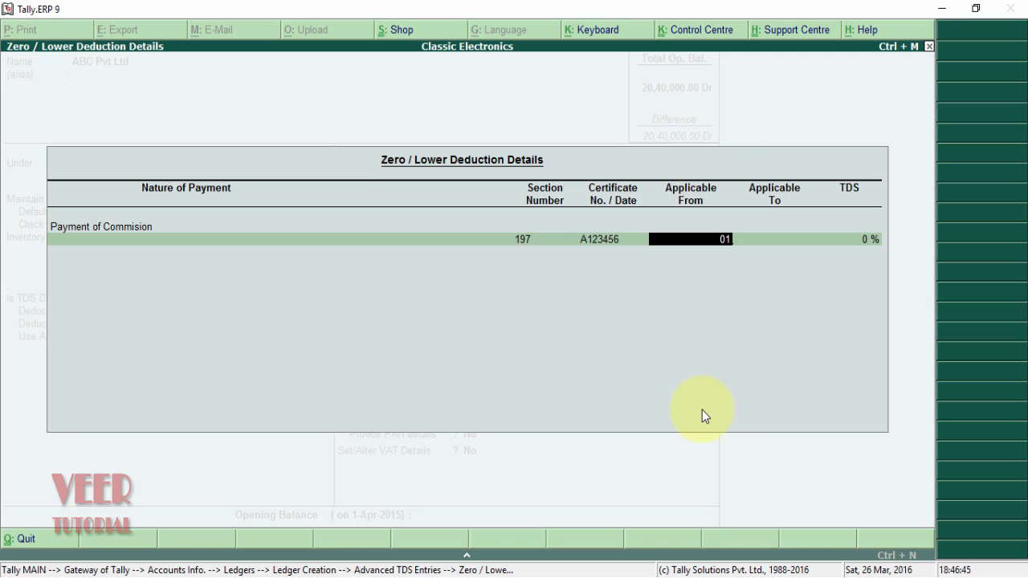
pyautogui.write('-4')
pyautogui.press('Return')
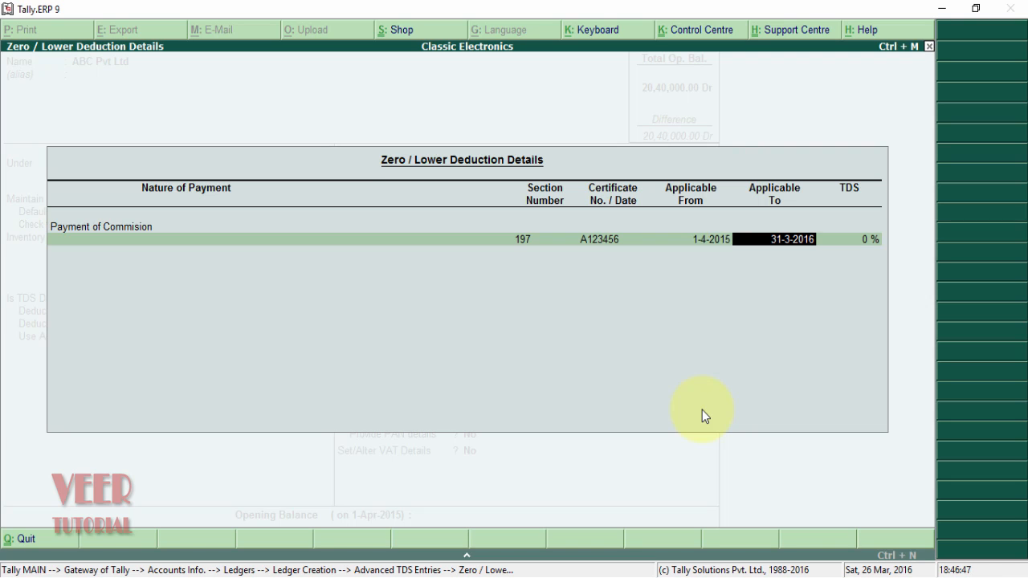
pyautogui.press('BackSpace')
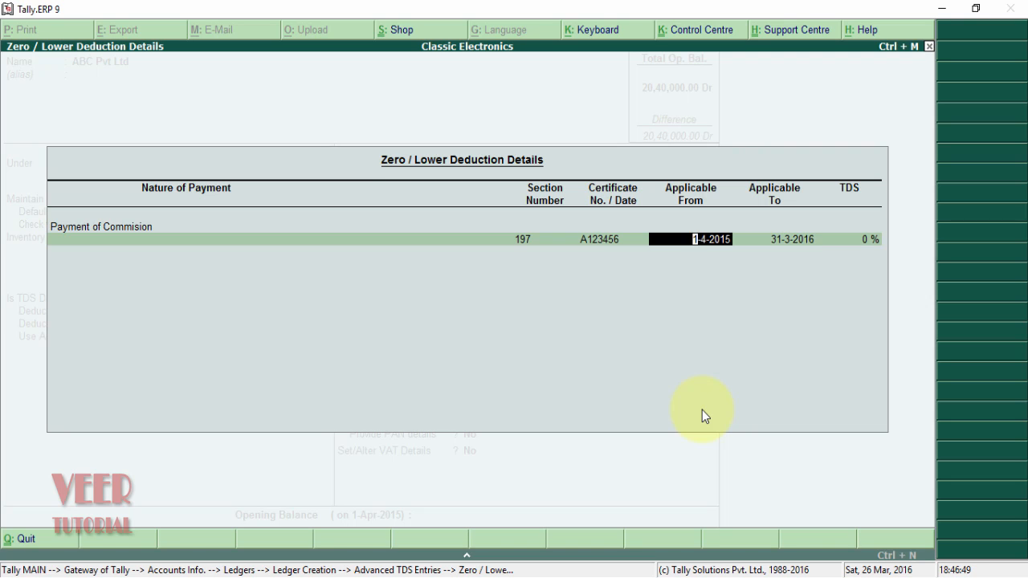
pyautogui.write('1-9')
pyautogui.press('Return')
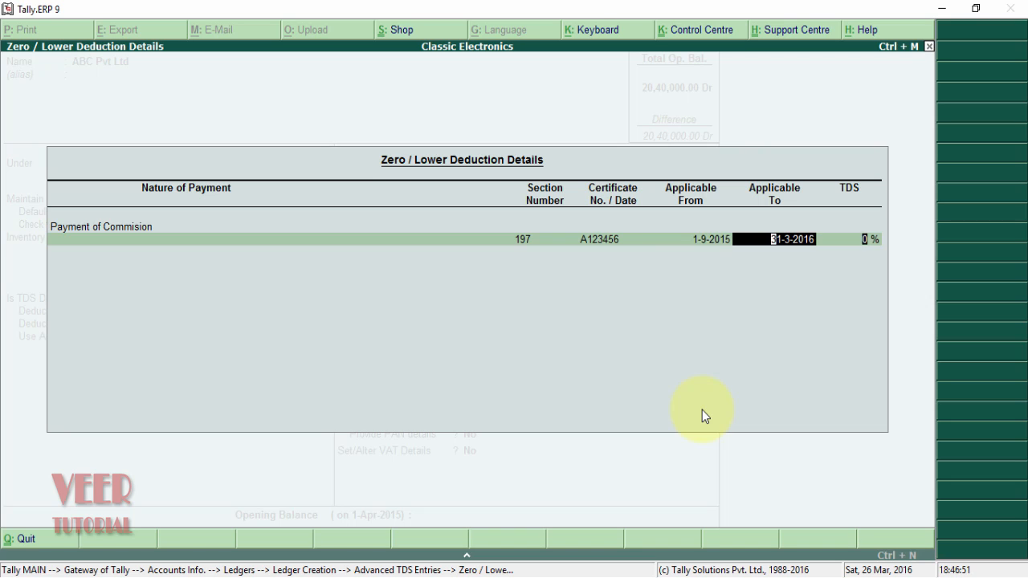
pyautogui.press('Return')
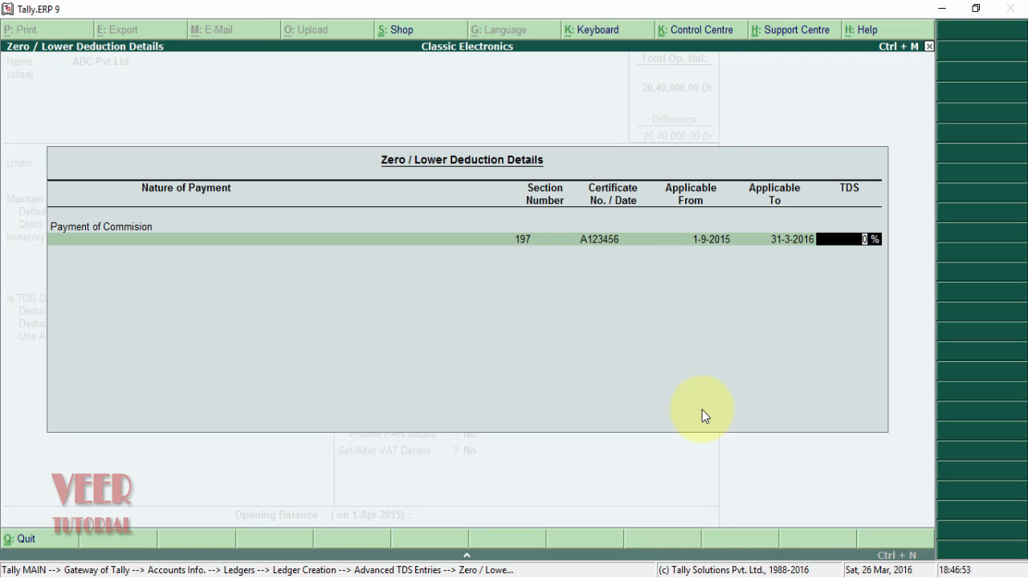
pyautogui.press('BackSpace')
pyautogui.write('.1')
pyautogui.press('Return')
pyautogui.press('Return')
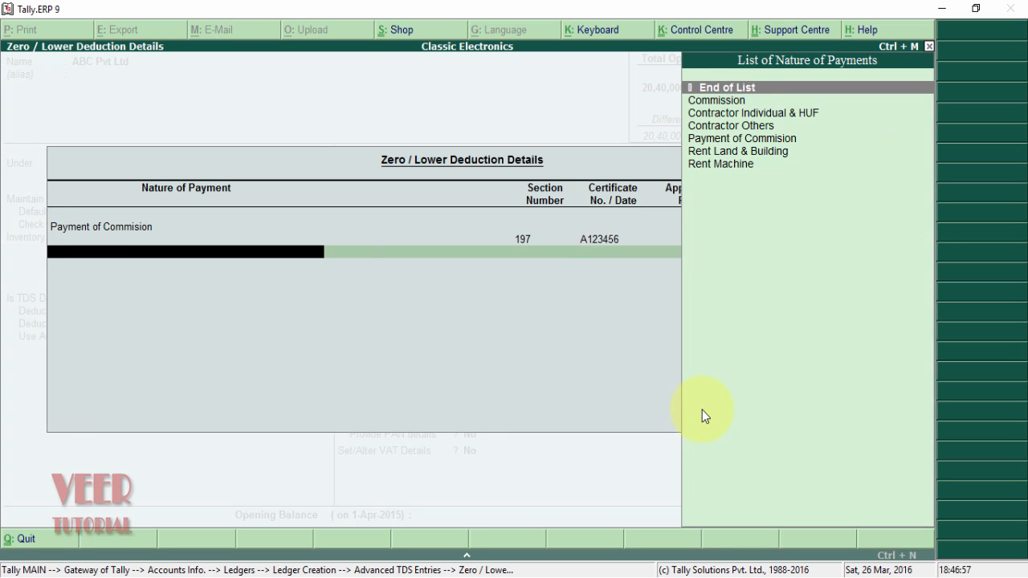
pyautogui.press('Return')
pyautogui.press('Return')
pyautogui.press('Return')
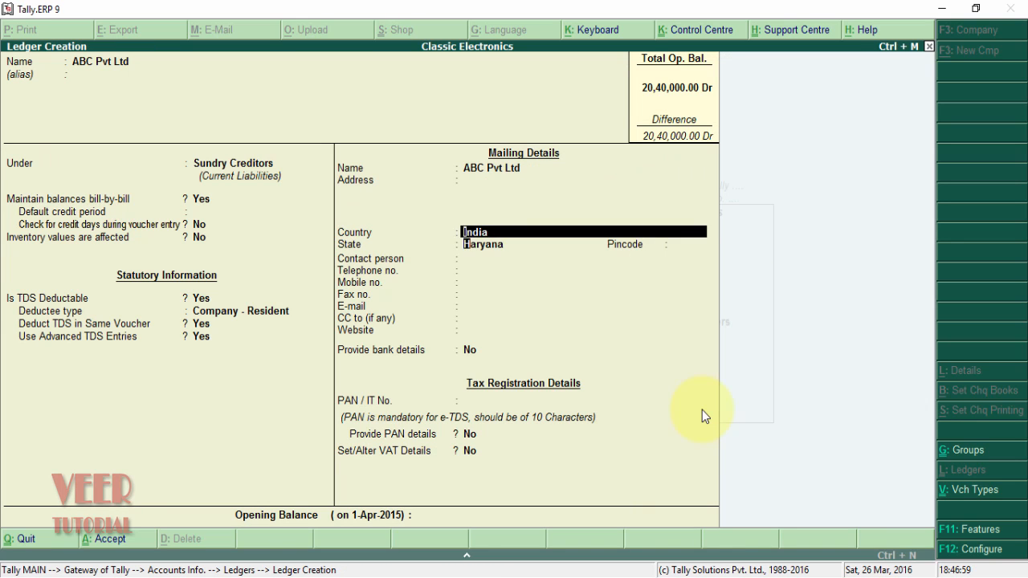
pyautogui.press('Return')
pyautogui.press('Return')
pyautogui.press('Return')
pyautogui.press('Return')
pyautogui.press('Return')
pyautogui.press('Return')
pyautogui.press('Return')
pyautogui.press('Return')
pyautogui.press('Return')
pyautogui.press('Return')
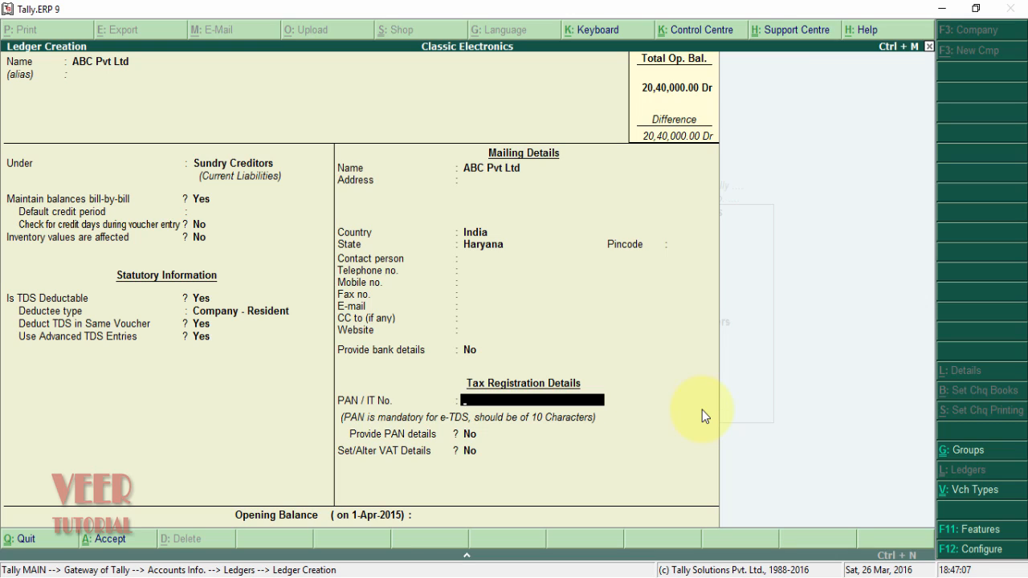
# - Enter ABC Pvt Ltd's PAN and save the ledger
pyautogui.press('Return')
pyautogui.press('Return')
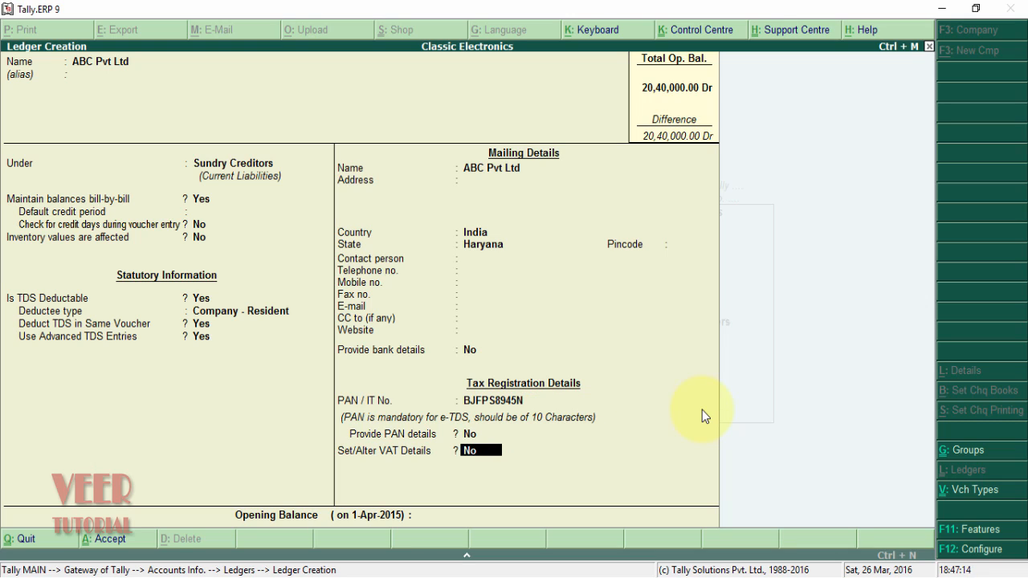
pyautogui.press('Return')
pyautogui.press('Return')
pyautogui.press('Return')
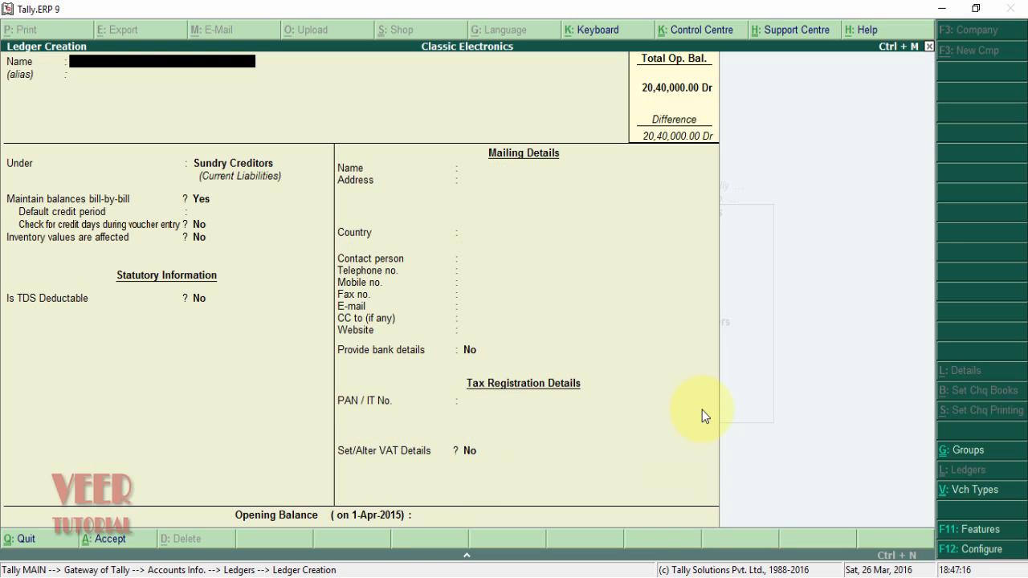
# - Name the new ledger 'Commission Exp' and place it under Indirect Expenses
pyautogui.write('COMMI')
pyautogui.press('BackSpace')
pyautogui.press('BackSpace')
pyautogui.press('BackSpace')
pyautogui.press('BackSpace')
pyautogui.write('ommission Exp')
pyautogui.press('Return')
pyautogui.press('Return')
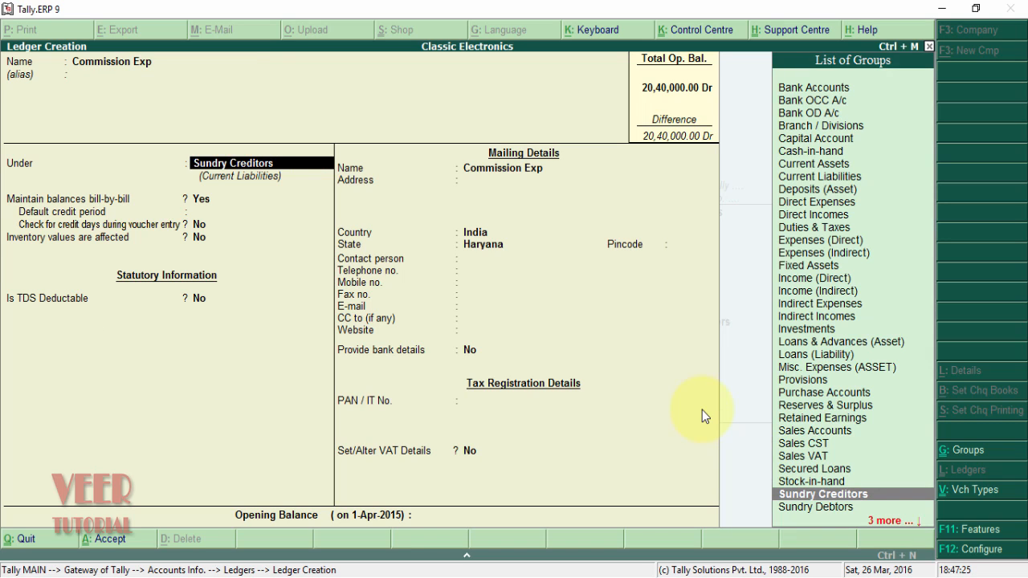
pyautogui.write('Di')
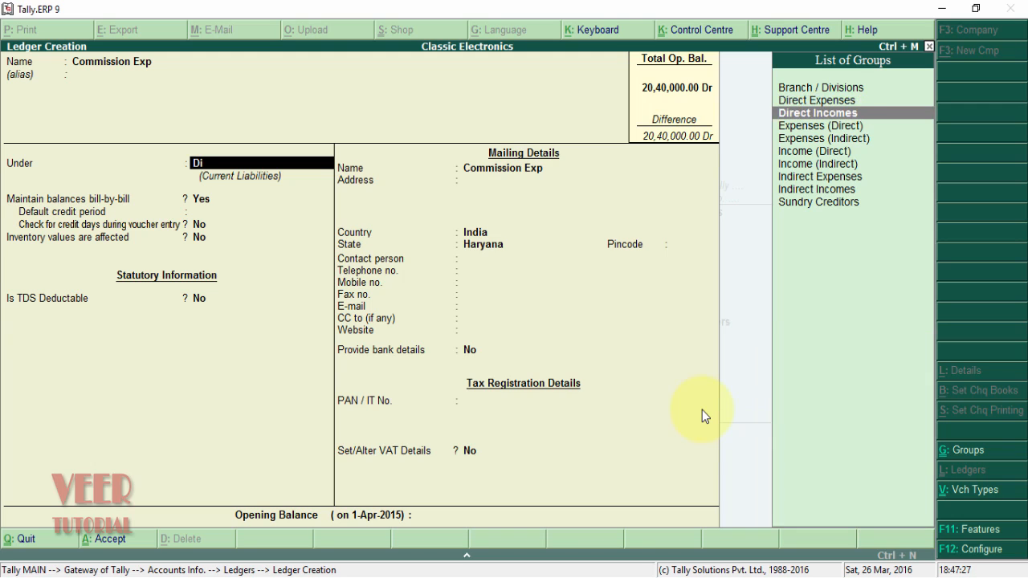
pyautogui.press('Return')
pyautogui.press('BackSpace')
pyautogui.write('Ind')
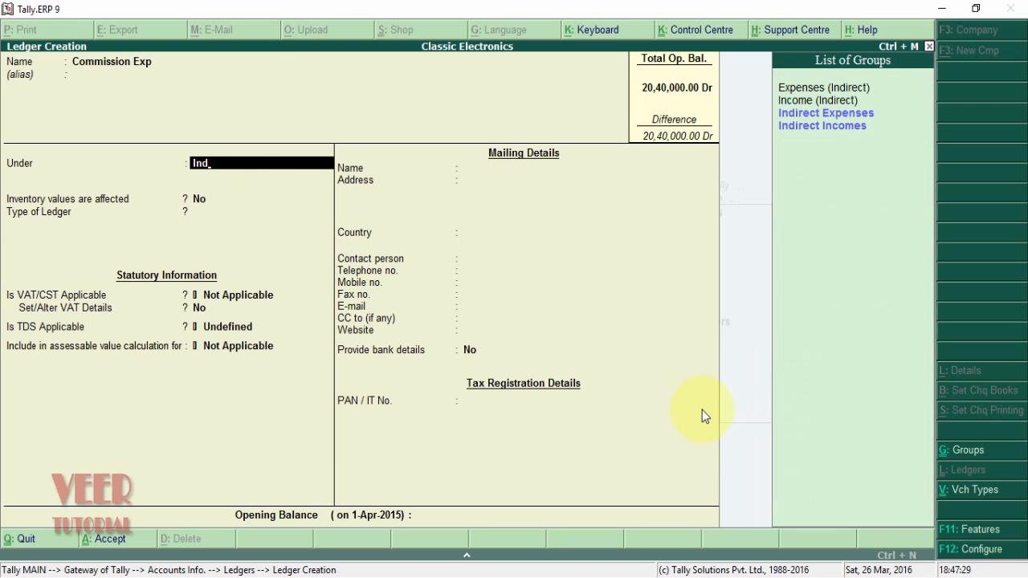
pyautogui.press('Down')
pyautogui.press('Return')
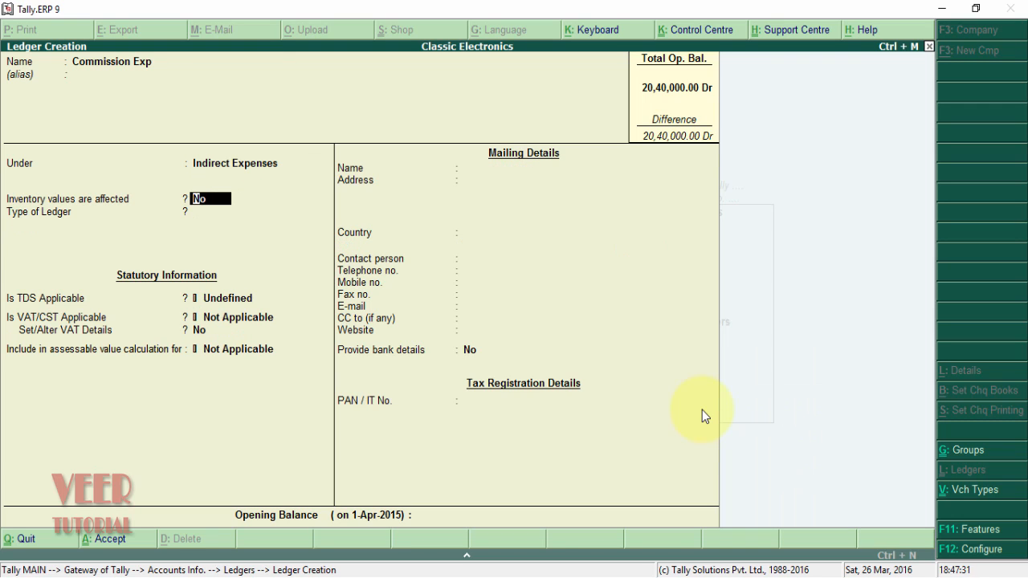
# - Make TDS applicable with nature of payment Any and save the Commission Exp ledger
pyautogui.press('Return')
pyautogui.press('Return')
pyautogui.press('Up')
pyautogui.press('Up')
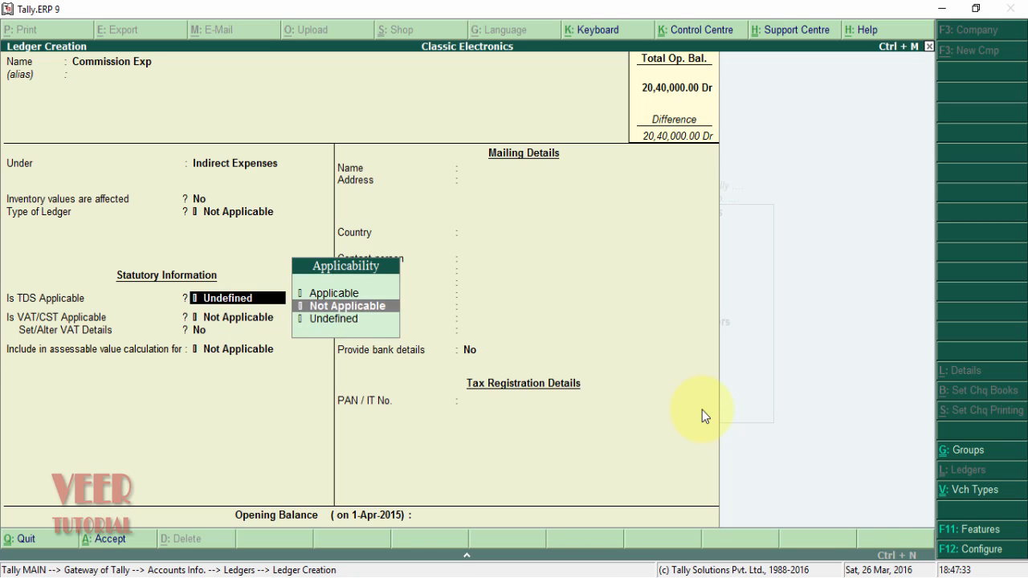
pyautogui.press('Up')
pyautogui.press('Return')
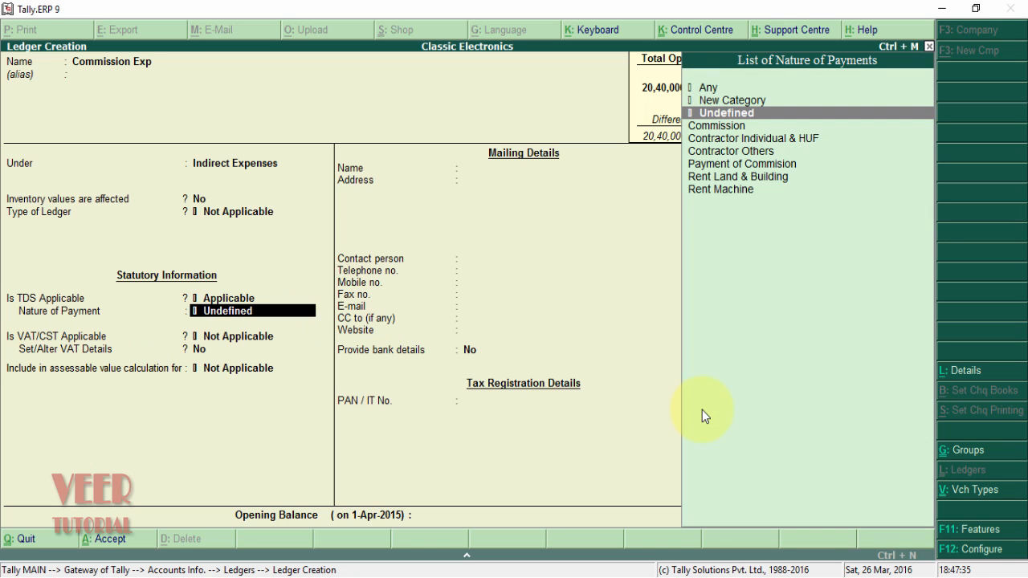
pyautogui.press('Up')
pyautogui.press('Up')
pyautogui.press('Return')
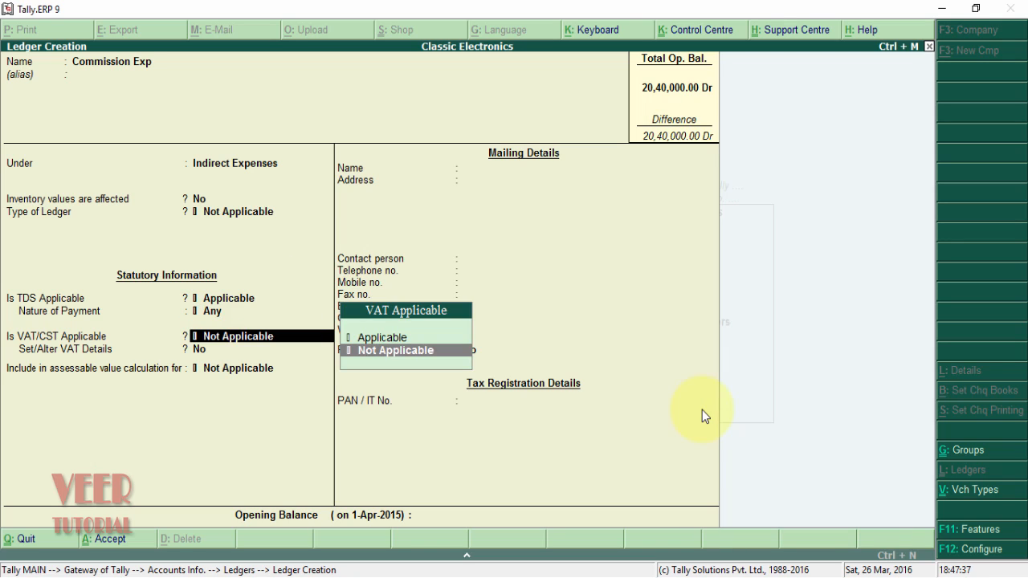
pyautogui.press('Return')
pyautogui.press('Return')
pyautogui.press('Return')
pyautogui.press('Return')
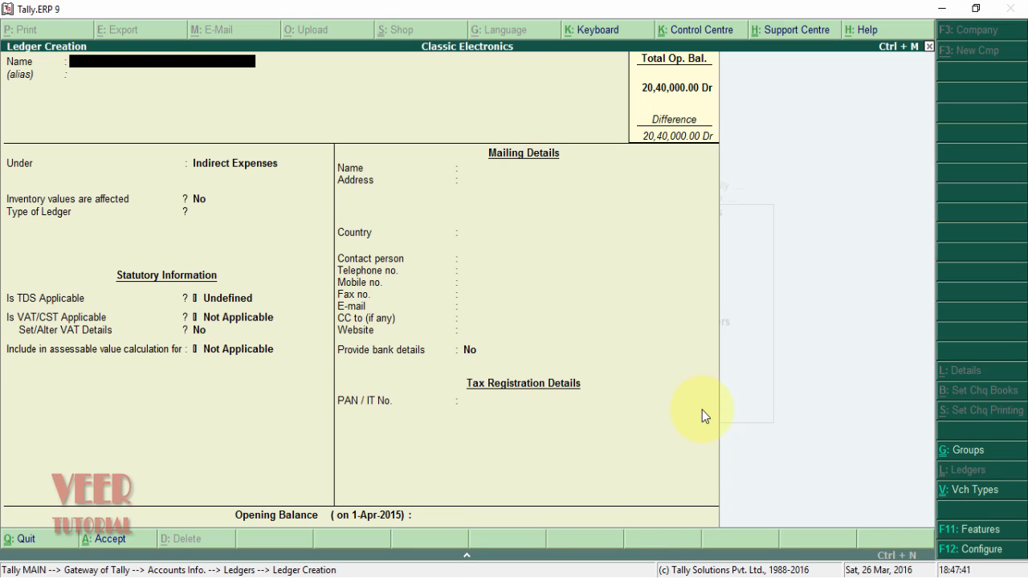
# - Create 'TDS on Commission' under Duties & Taxes, duty TDS, nature Payment of Commision, then exit
pyautogui.write('TDS on Commission')
pyautogui.press('Return')
pyautogui.press('Return')
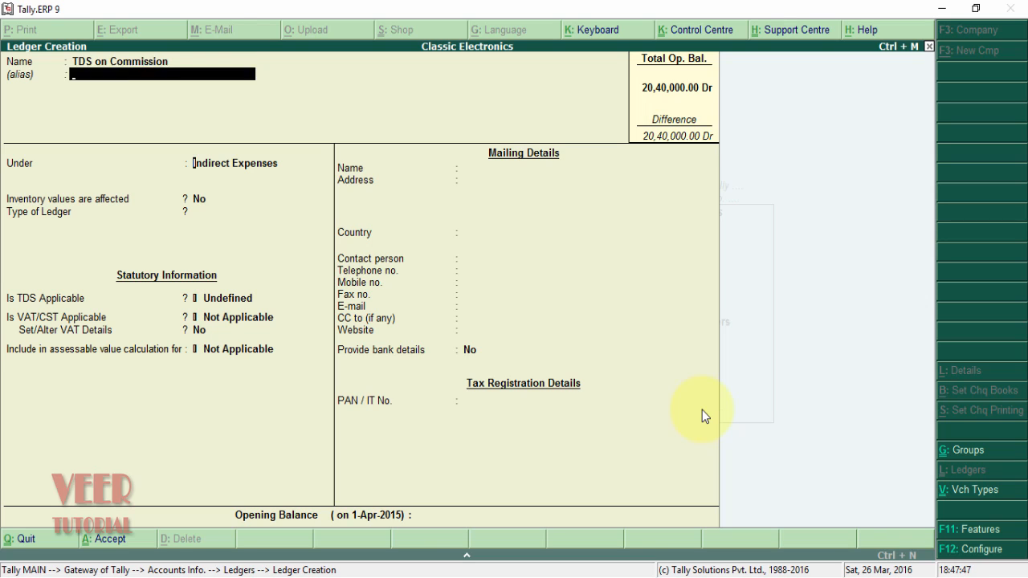
pyautogui.write('Du')
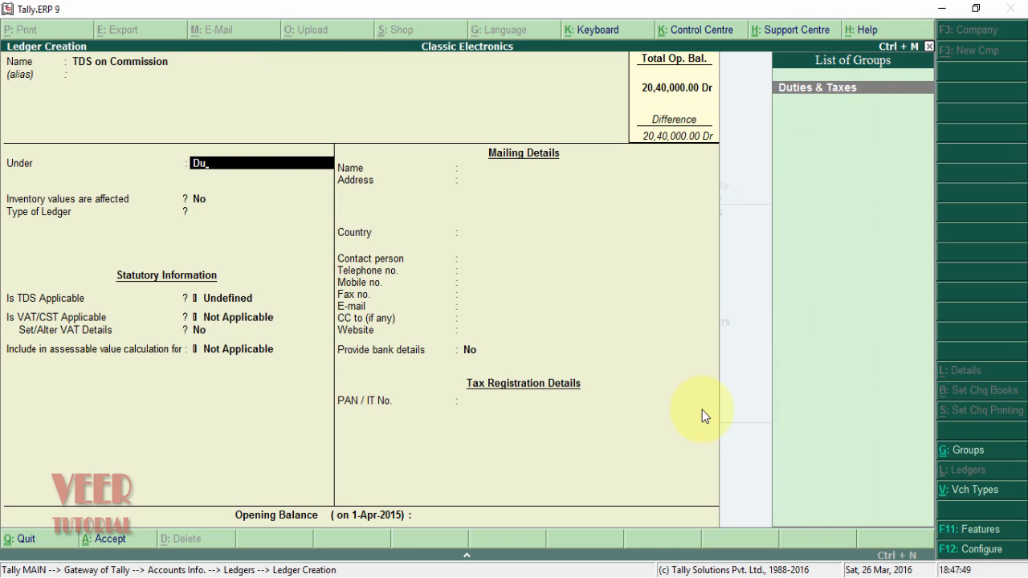
pyautogui.press('Return')
pyautogui.press('Down')
pyautogui.press('Down')
pyautogui.press('Return')
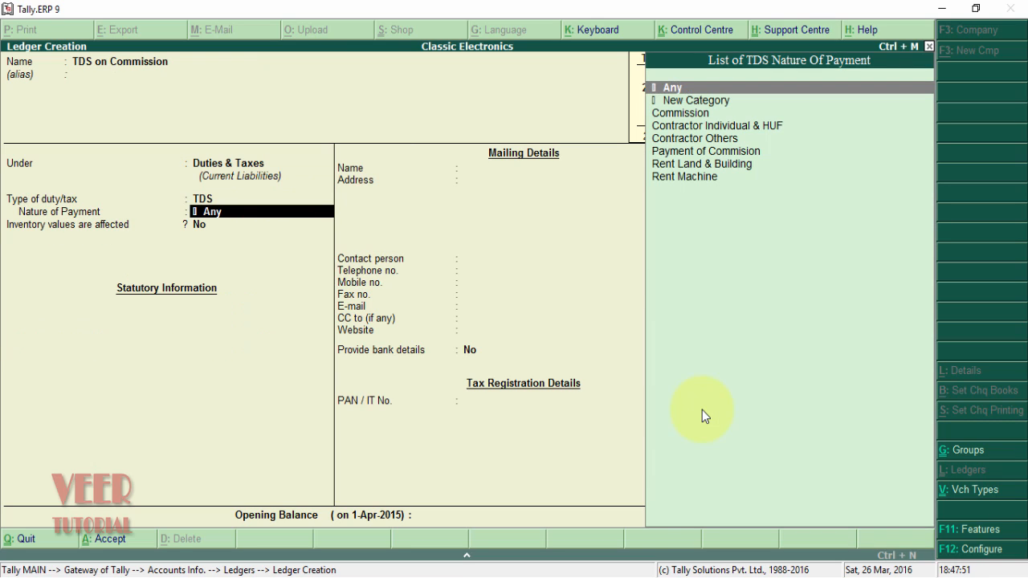
pyautogui.press('Down')
pyautogui.press('Down')
pyautogui.press('Down')
pyautogui.press('Down')
pyautogui.press('Down')
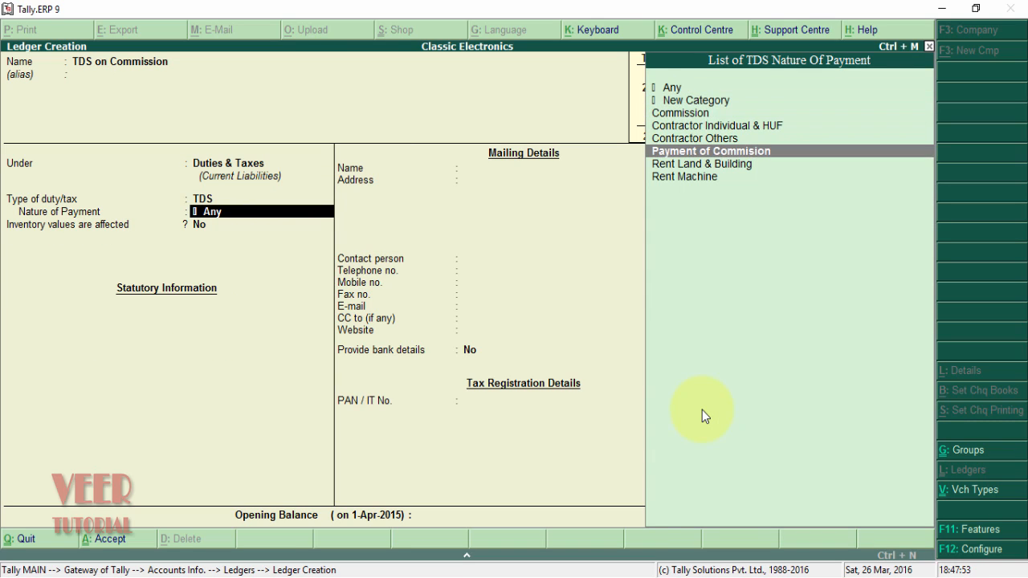
pyautogui.press('Return')
pyautogui.press('Return')
pyautogui.press('Return')
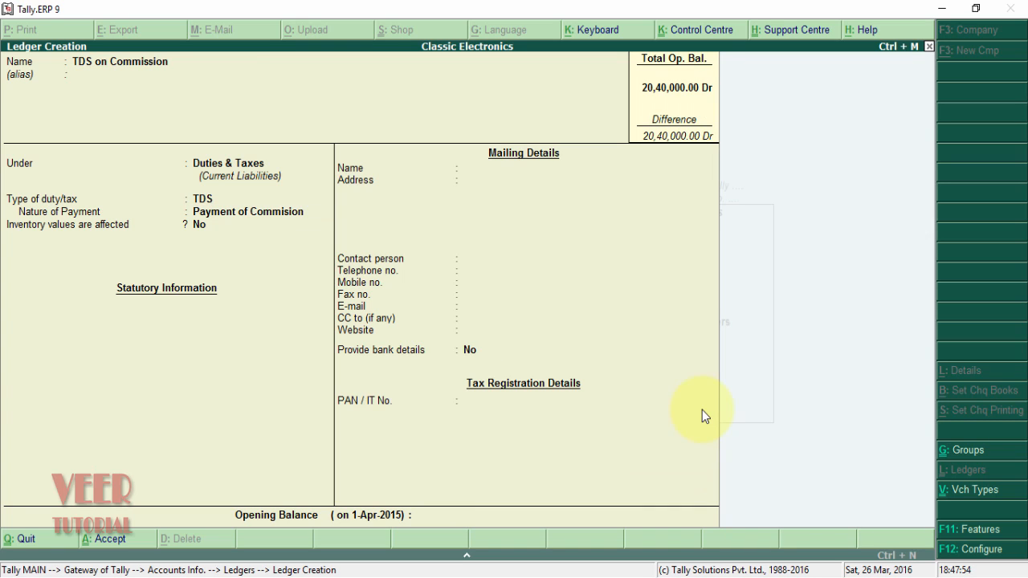
pyautogui.press('Escape')
pyautogui.press('Return')
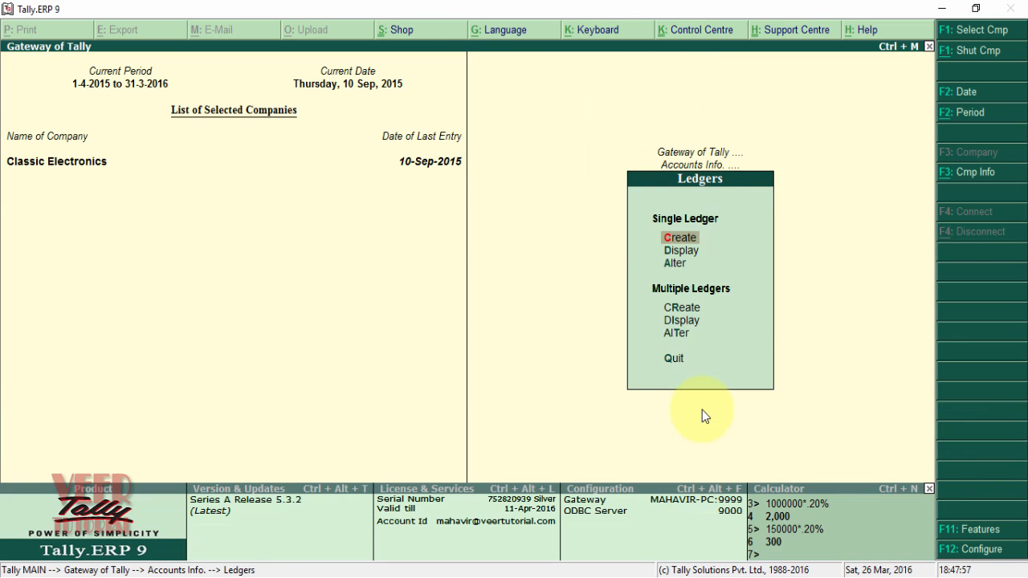
# - Start a new journal voucher dated 10-9
pyautogui.press('Escape')
pyautogui.press('Down')
pyautogui.press('Down')
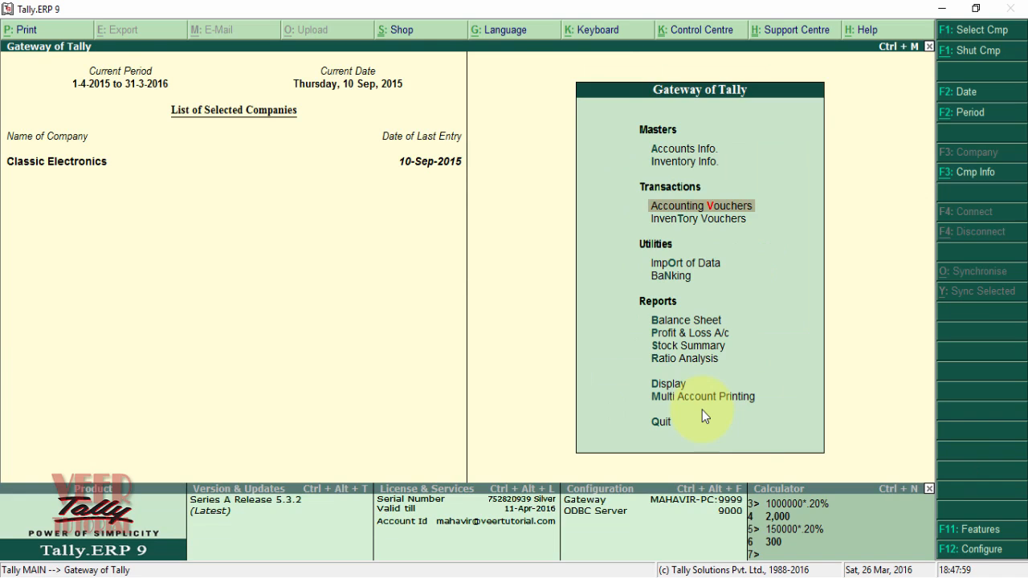
pyautogui.press('Return')
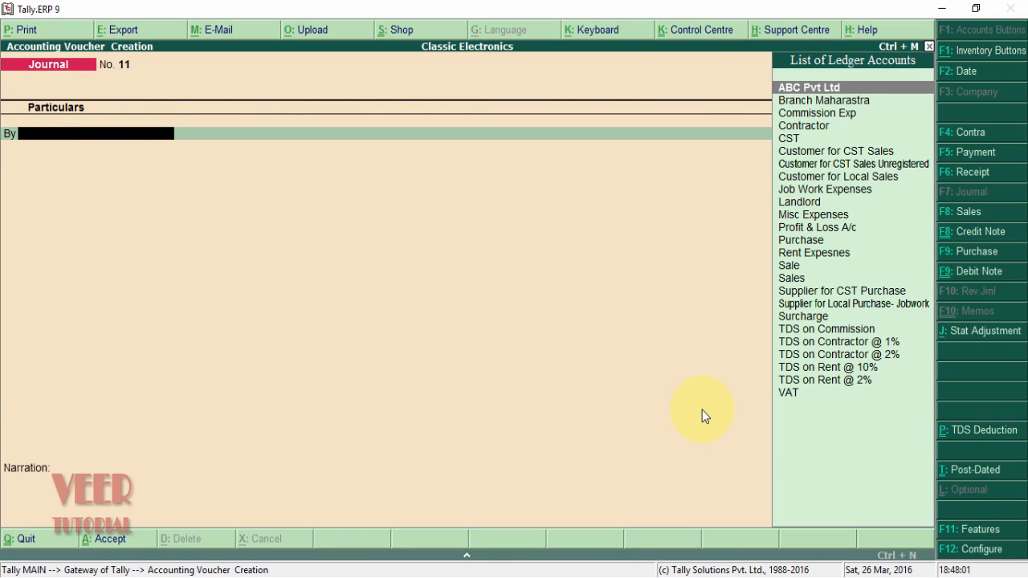
pyautogui.press('F2')
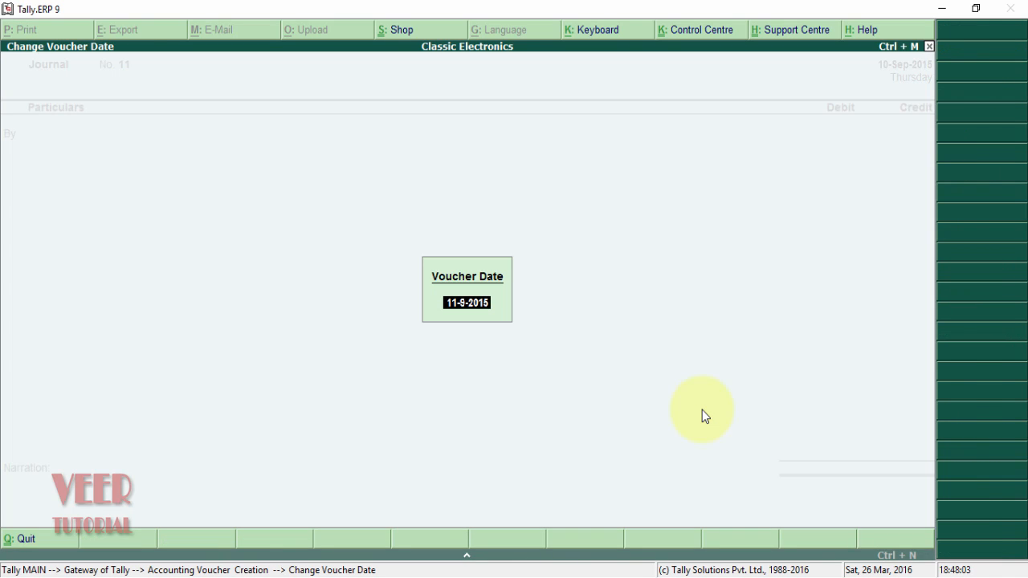
pyautogui.write('10-9')
pyautogui.press('Return')
# - Debit Commission Exp 1,50,000 as Payment of Commision, credit ABC Pvt Ltd with new reference 11
pyautogui.write('Com')
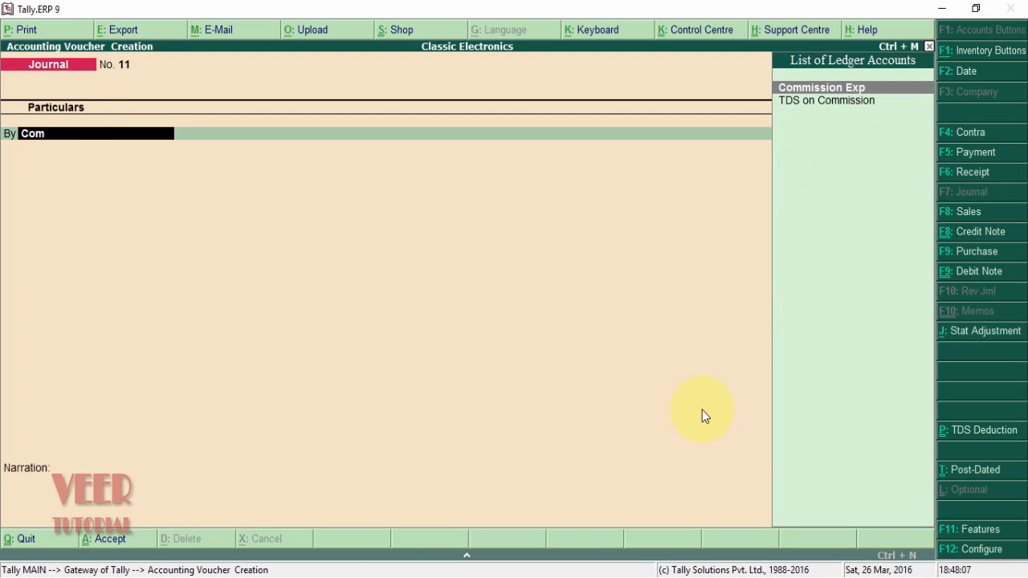
pyautogui.press('Return')
pyautogui.write('150000')
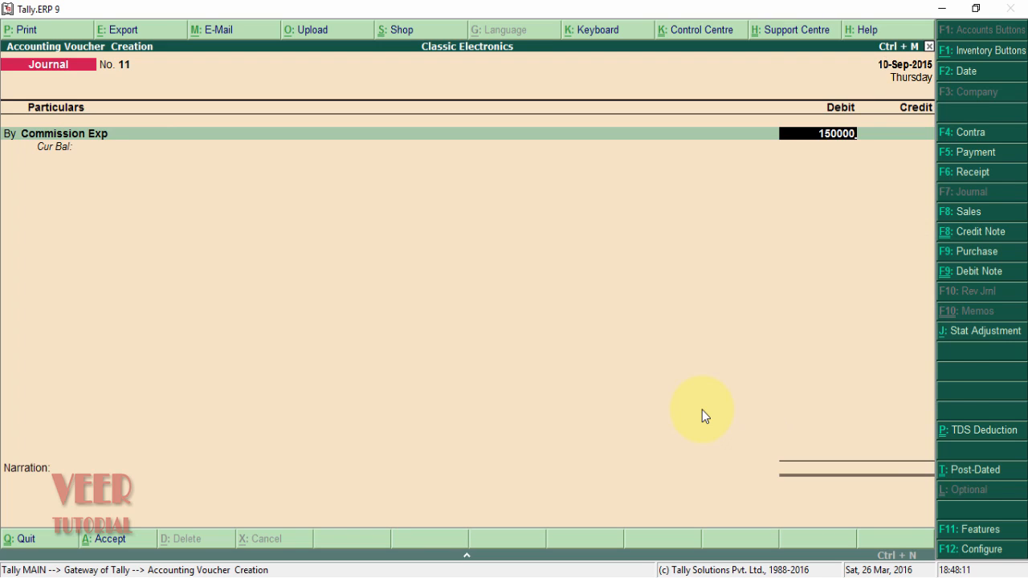
pyautogui.press('Return')
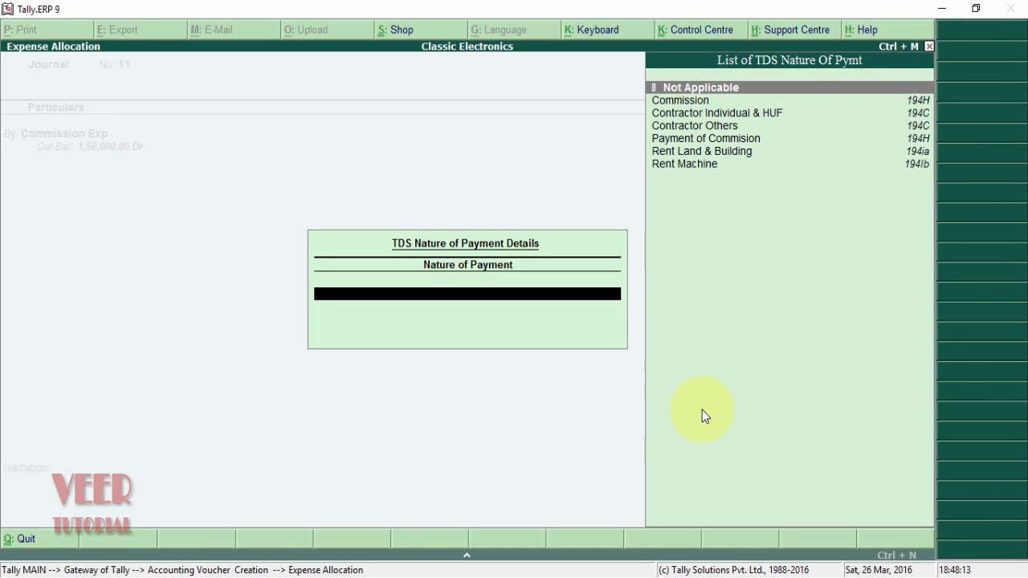
pyautogui.press('Down')
pyautogui.press('Down')
pyautogui.press('Down')
pyautogui.press('Down')
pyautogui.press('Return')
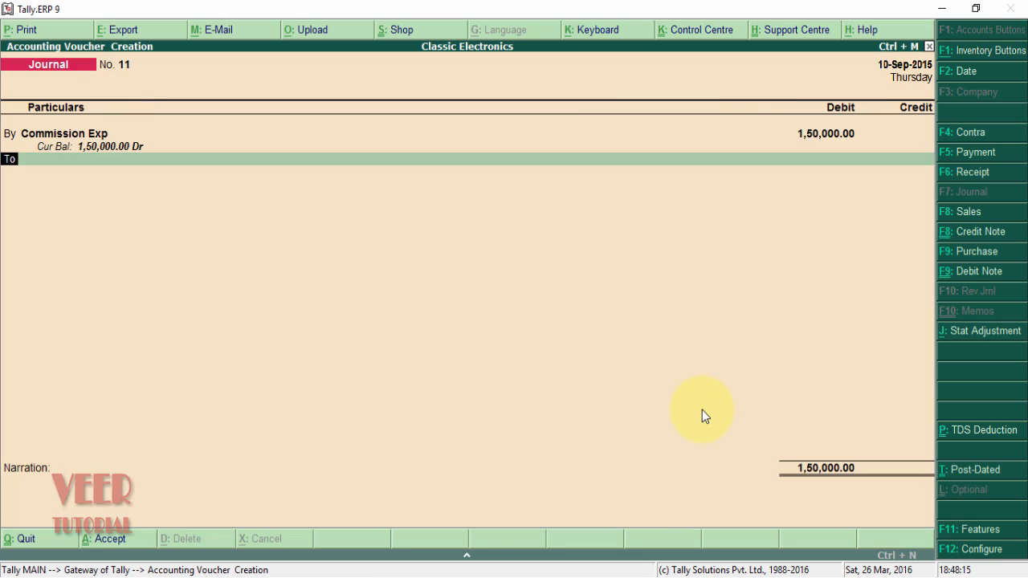
pyautogui.press('Return')
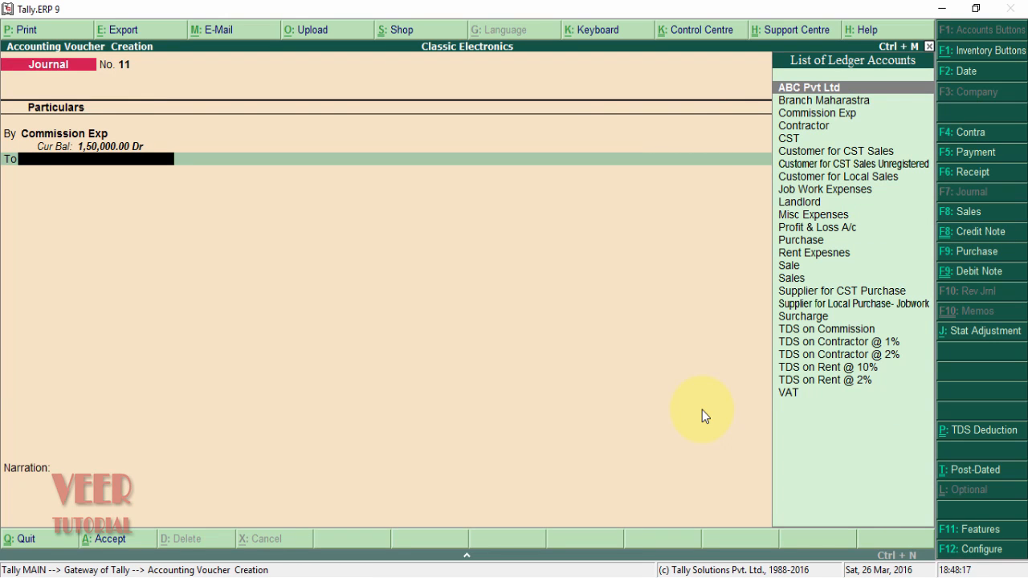
pyautogui.press('Return')
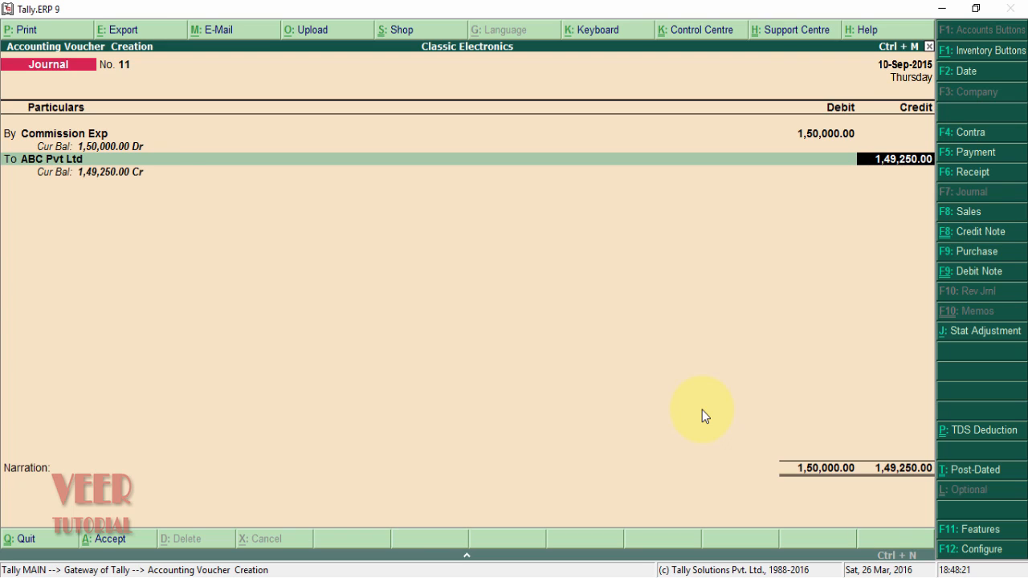
pyautogui.press('Return')
pyautogui.press('Return')
pyautogui.press('Return')
pyautogui.press('Return')
pyautogui.press('Return')
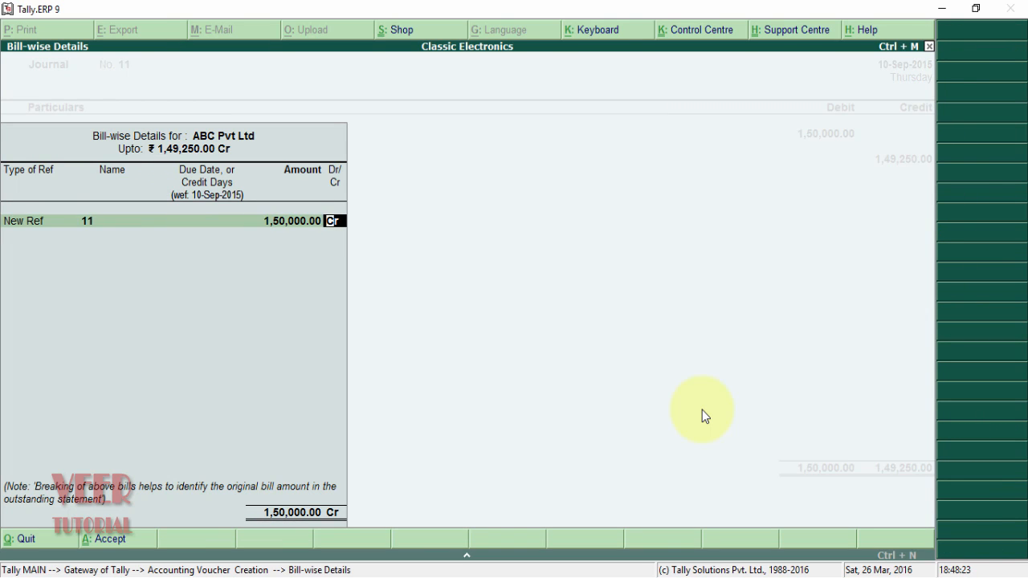
pyautogui.press('Return')
pyautogui.press('Return')
pyautogui.press('Return')
pyautogui.press('Return')
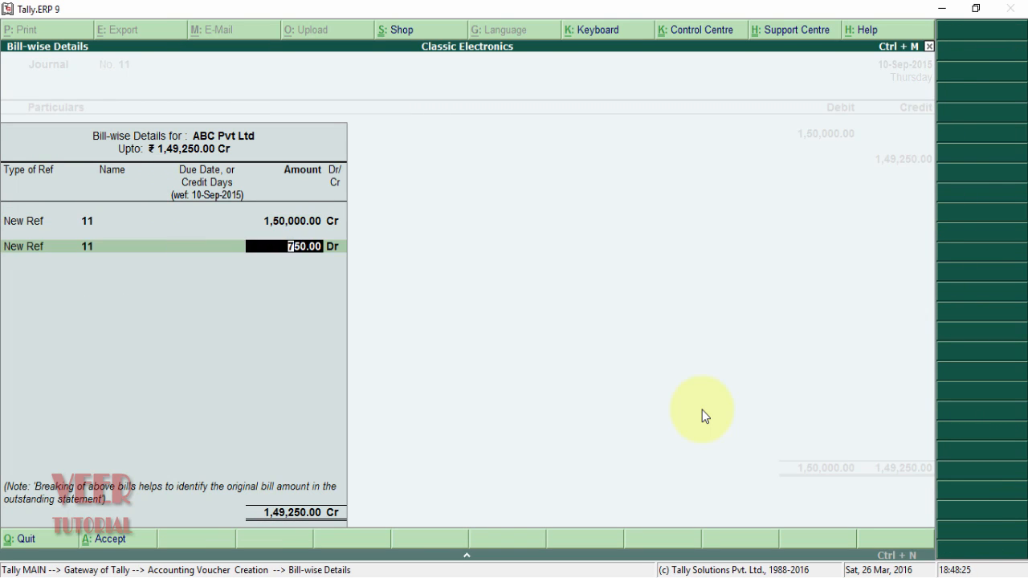
# - Calculate 0.50% of 150000 and add the 750.00 Dr bill line for ABC Pvt Ltd
pyautogui.hotkey('ctrl', 'n')
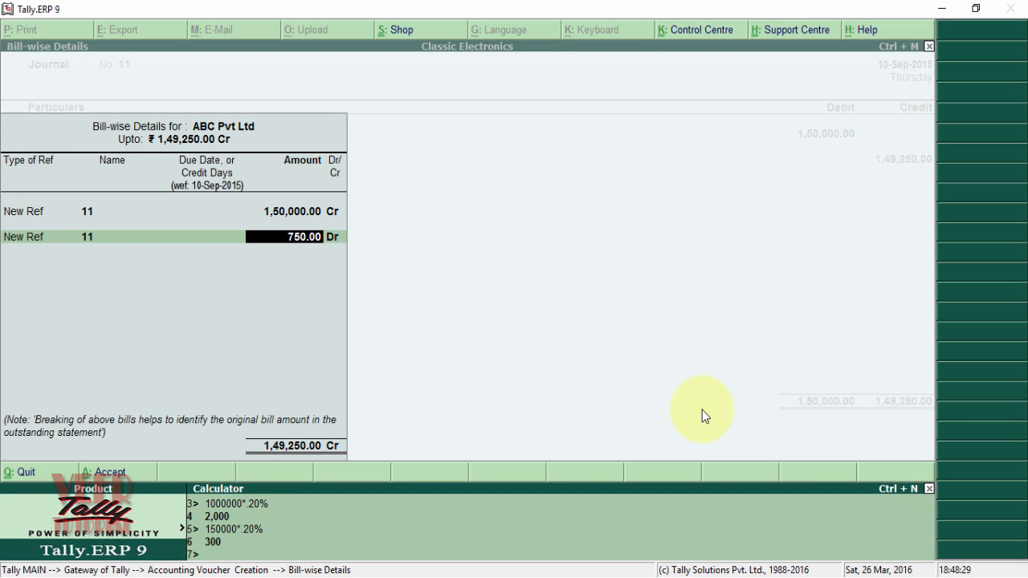
pyautogui.write('150000*.50%')
pyautogui.press('Return')
pyautogui.hotkey('ctrl', 'n')
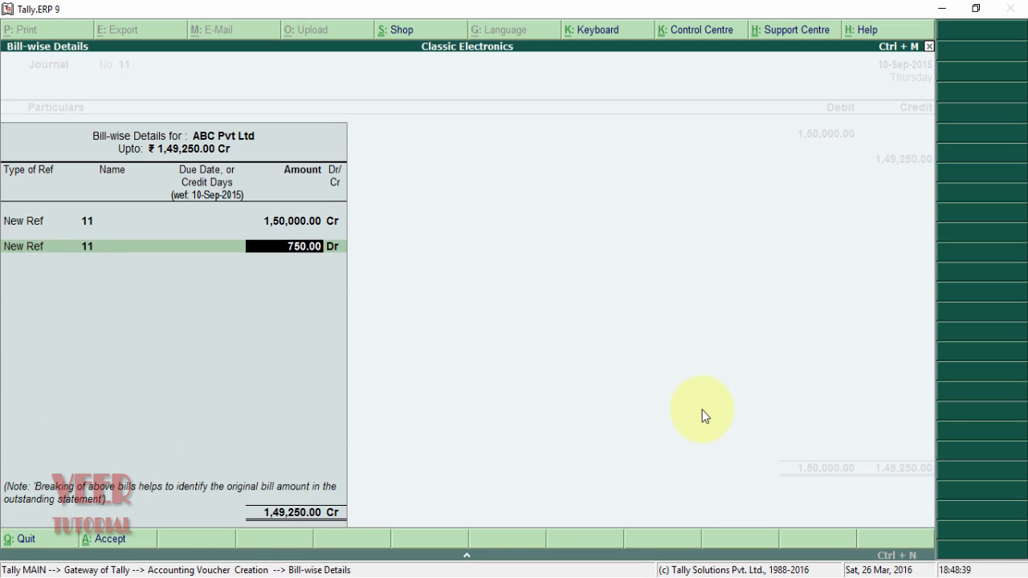
pyautogui.press('Return')
pyautogui.press('Return')
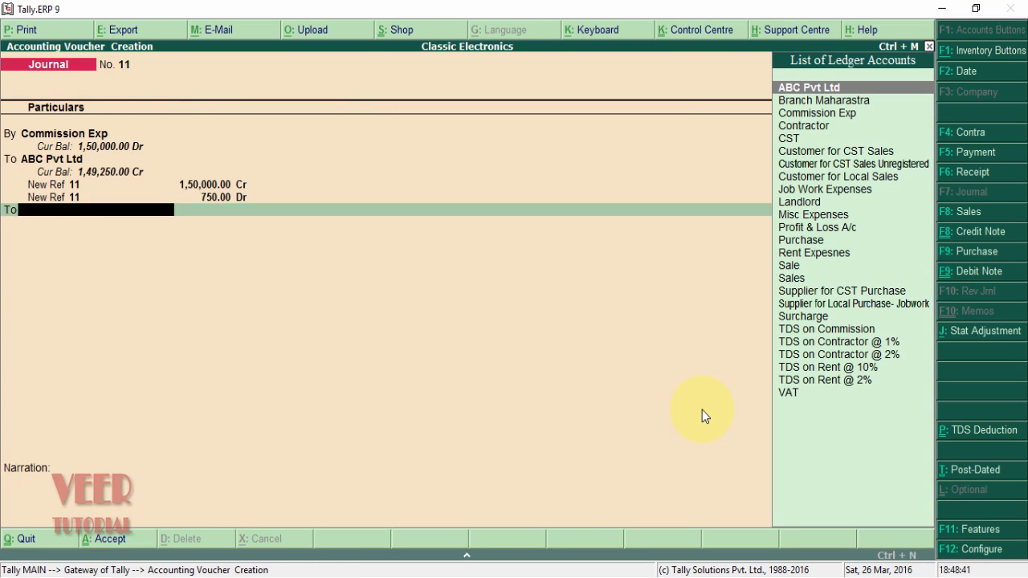
# - Credit TDS on Commission 750.00 and save the voucher without narration
pyautogui.write('Tds')
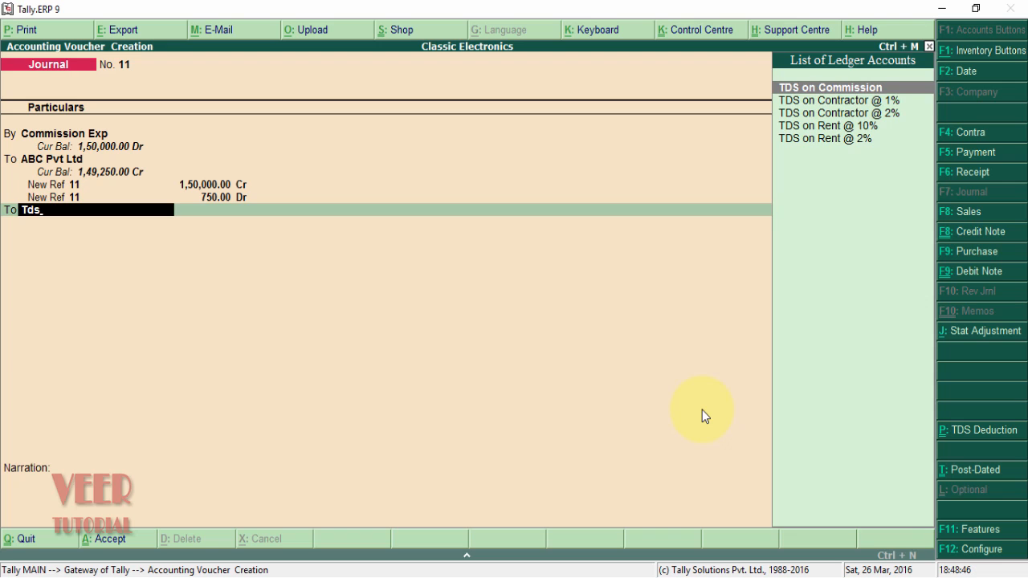
pyautogui.press('Return')
pyautogui.press('Return')
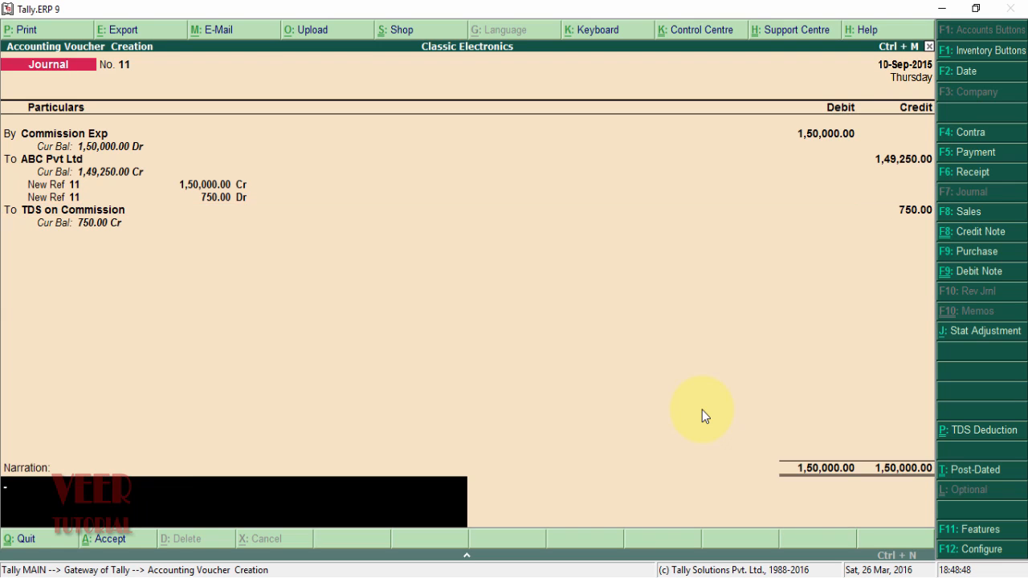
pyautogui.press('Return')
pyautogui.press('Return')
# - Confirm journal No. 11 and open Form 26Q under Display > Statutory Reports > TDS Reports
pyautogui.press('Escape')
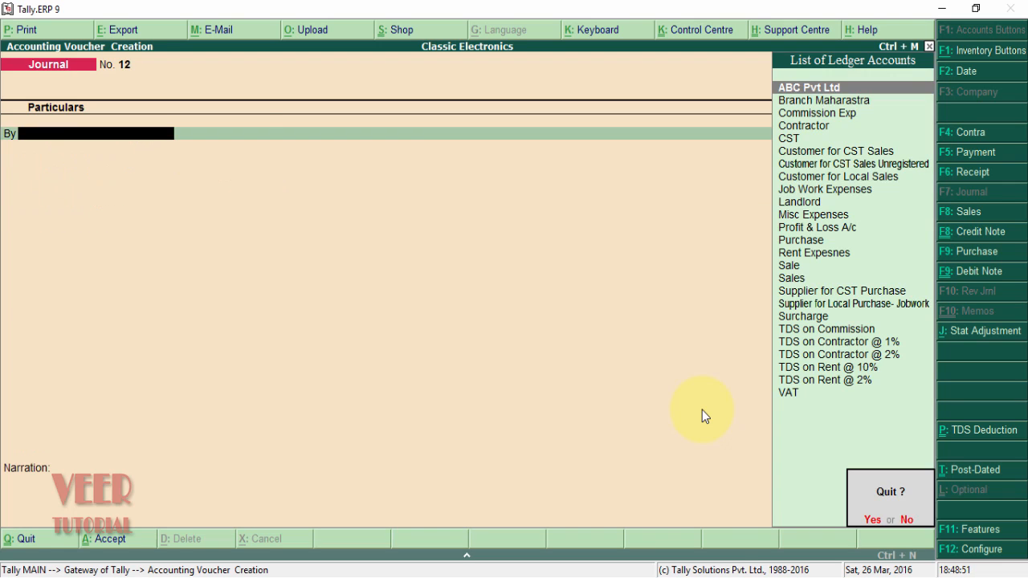
pyautogui.press('Return')
pyautogui.press('d')
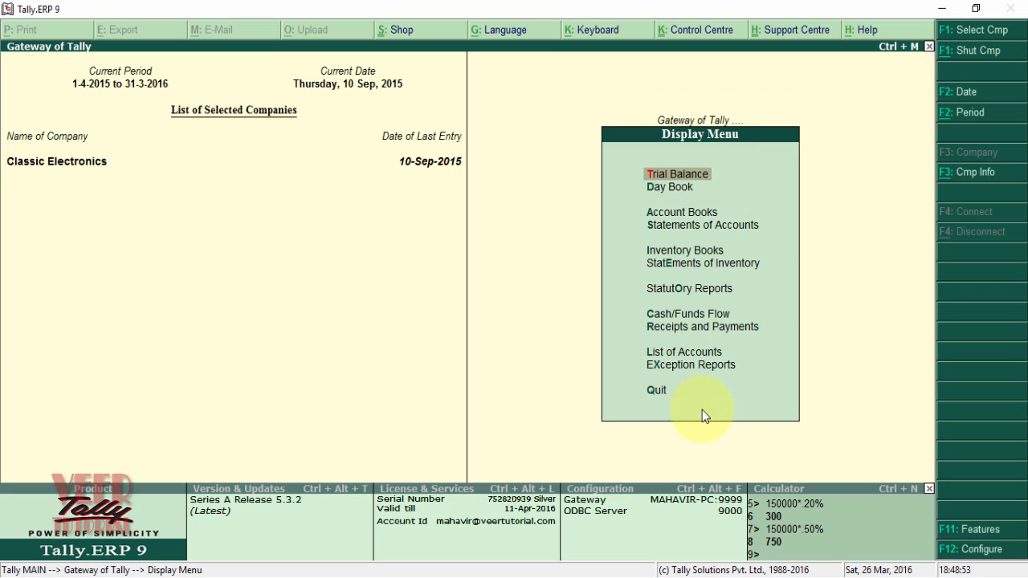
pyautogui.press('Down')
pyautogui.press('Down')
pyautogui.press('Down')
pyautogui.press('Down')
pyautogui.press('Down')
pyautogui.press('Down')
pyautogui.press('Return')
pyautogui.press('Down')
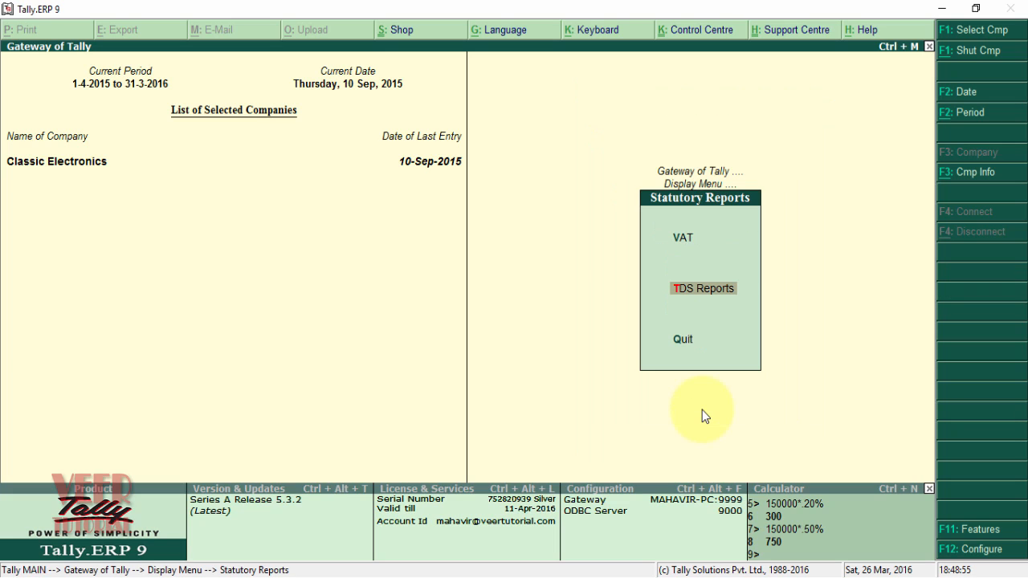
pyautogui.press('Return')
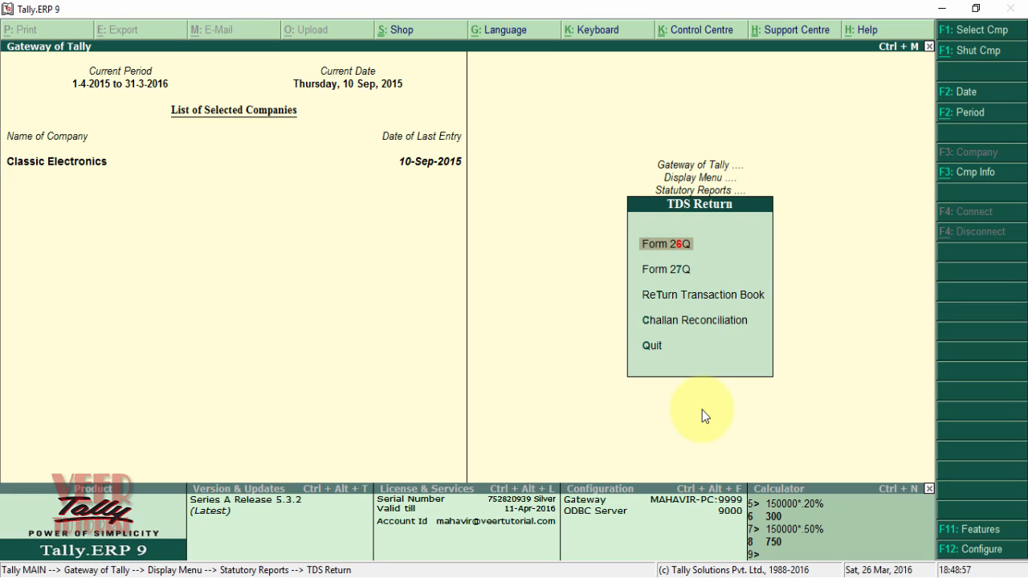
pyautogui.press('Return')
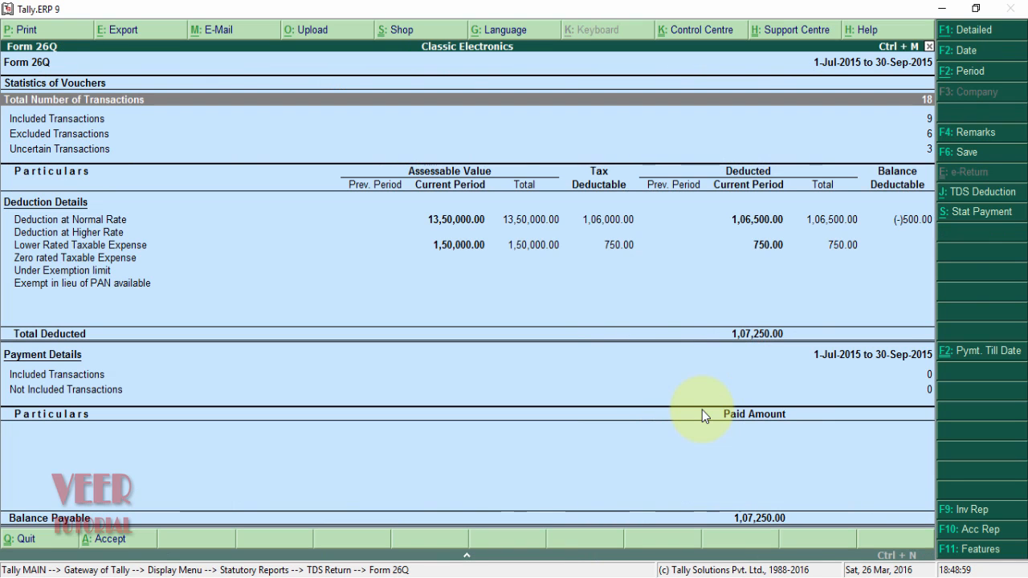
# - Review the 1,50,000 Lower Rated Taxable Expense with 750 deducted, then close Form 26Q
pyautogui.press('Down')
pyautogui.press('Down')
pyautogui.press('Down')
pyautogui.press('Down')
pyautogui.press('Down')
pyautogui.press('Down')
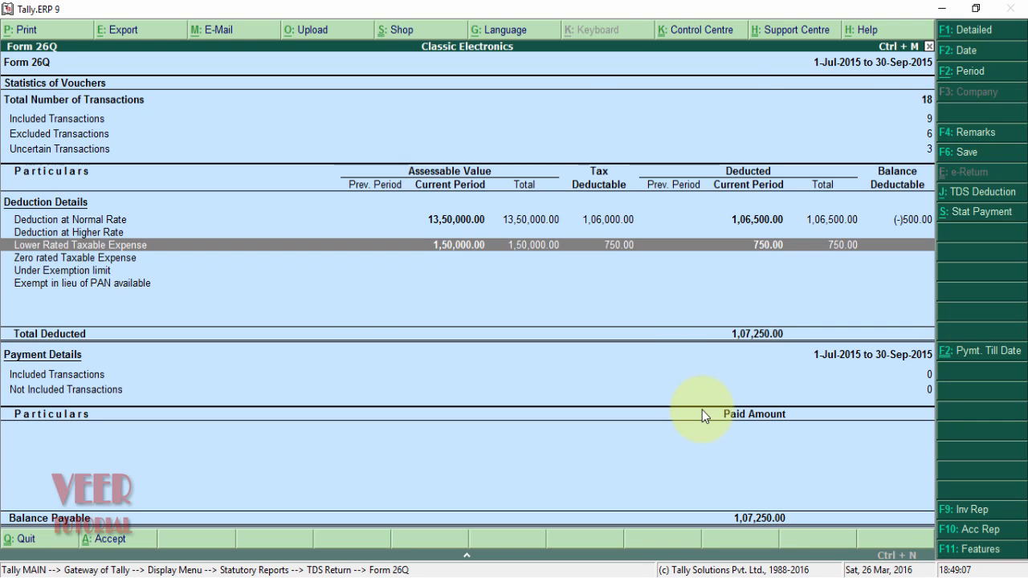
pyautogui.press('Return')
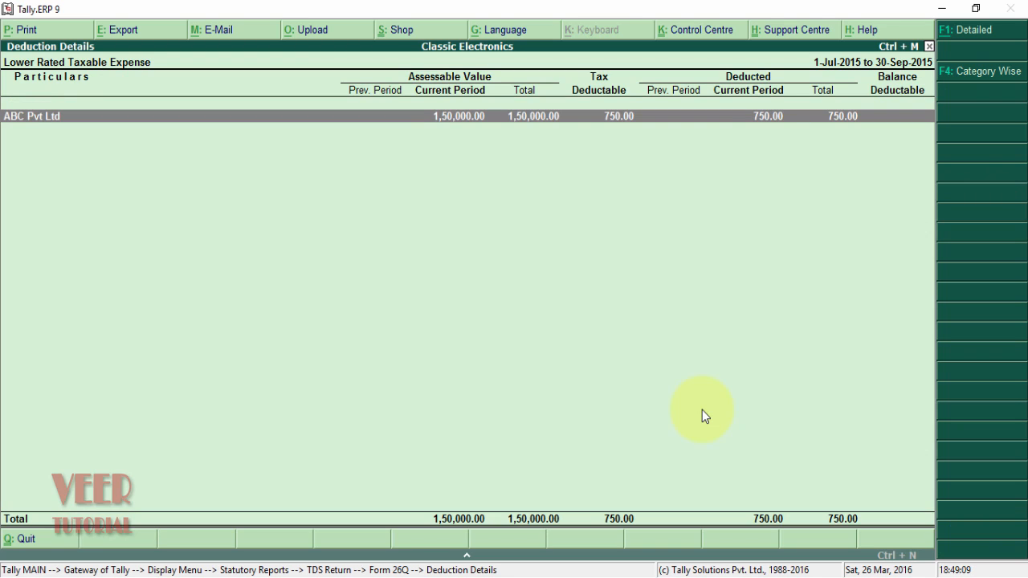
pyautogui.press('Escape')
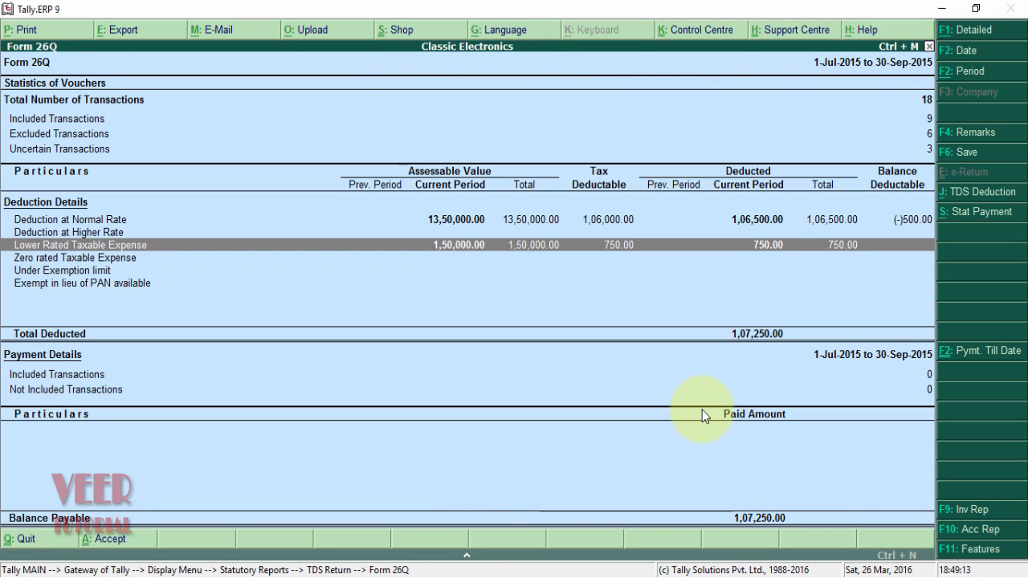
pyautogui.press('Down')
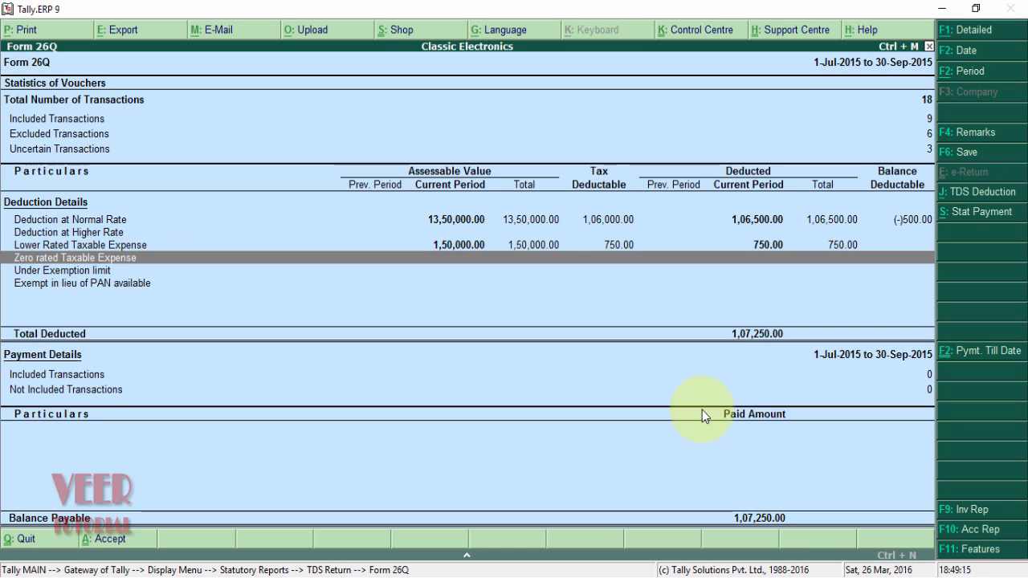
pyautogui.press('Down')
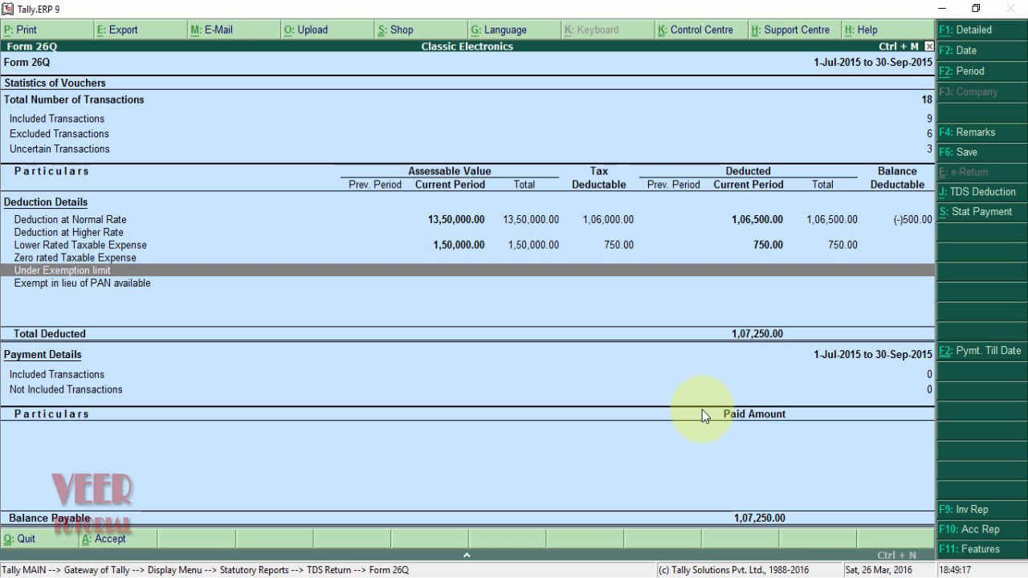
pyautogui.press('Down')
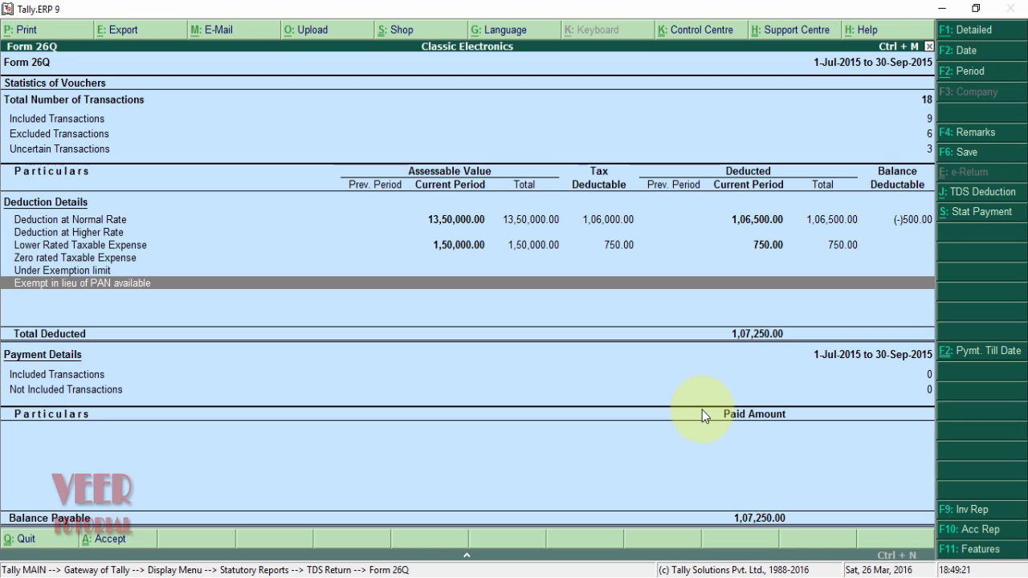
pyautogui.press('Up')
pyautogui.press('Up')
pyautogui.press('Up')
pyautogui.press('Up')
pyautogui.press('Up')
pyautogui.press('Down')
pyautogui.press('Down')
pyautogui.press('Down')
pyautogui.press('Down')
pyautogui.press('Down')
pyautogui.press('Down')
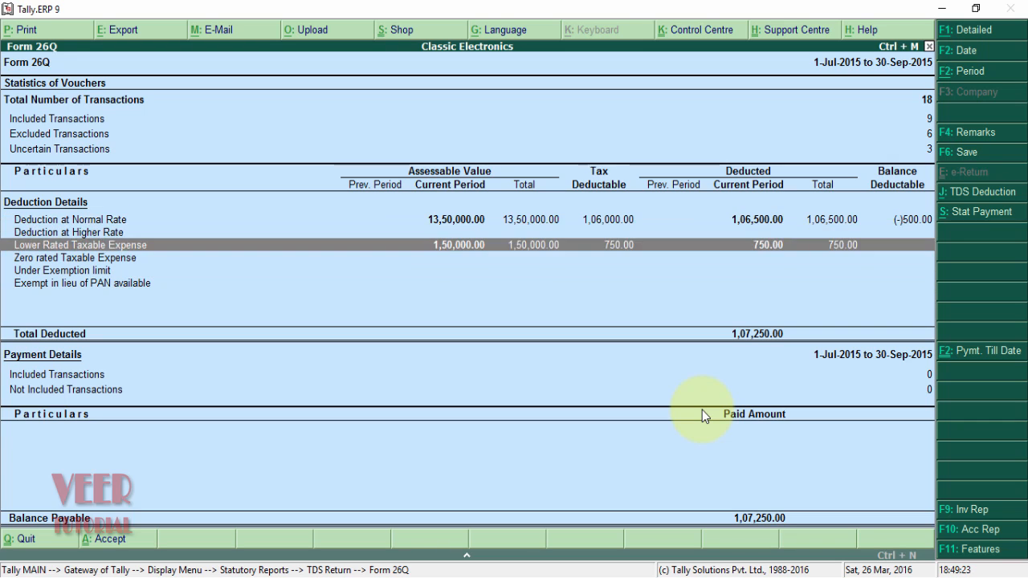
pyautogui.press('Up')
pyautogui.press('Up')
pyautogui.press('Up')
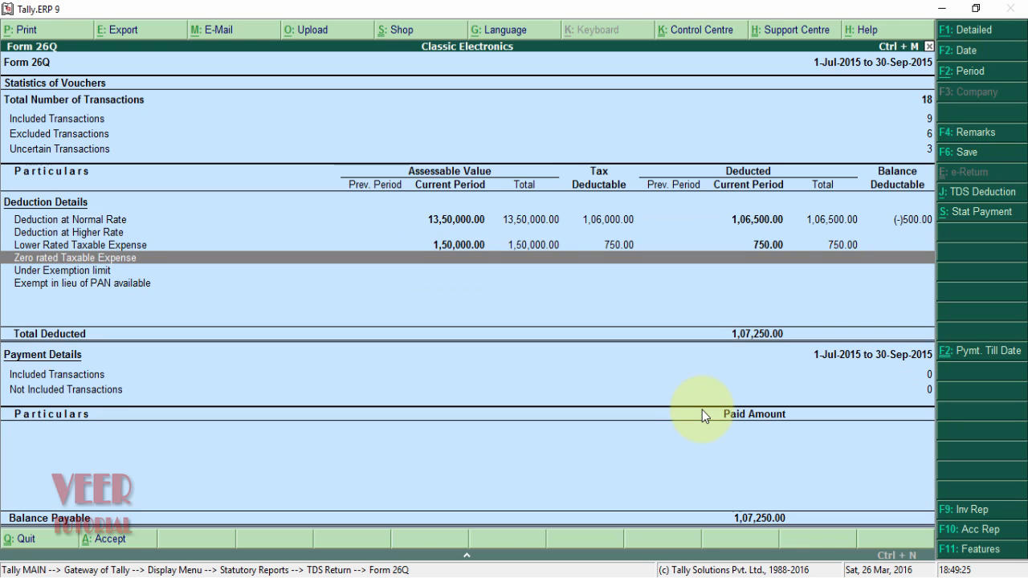
pyautogui.press('Escape')
pyautogui.press('Escape')
pyautogui.press('Escape')
pyautogui.press('Escape')
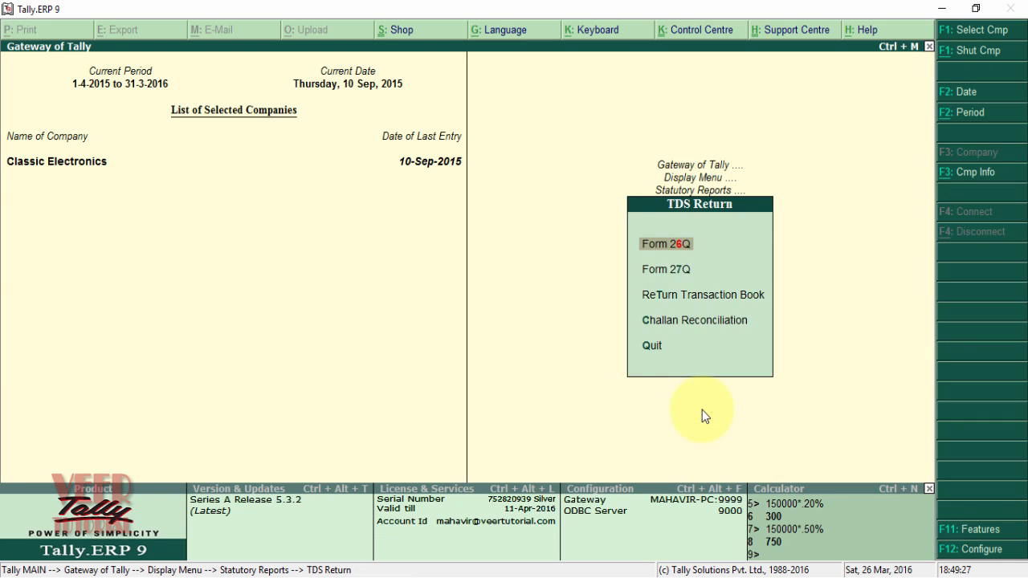